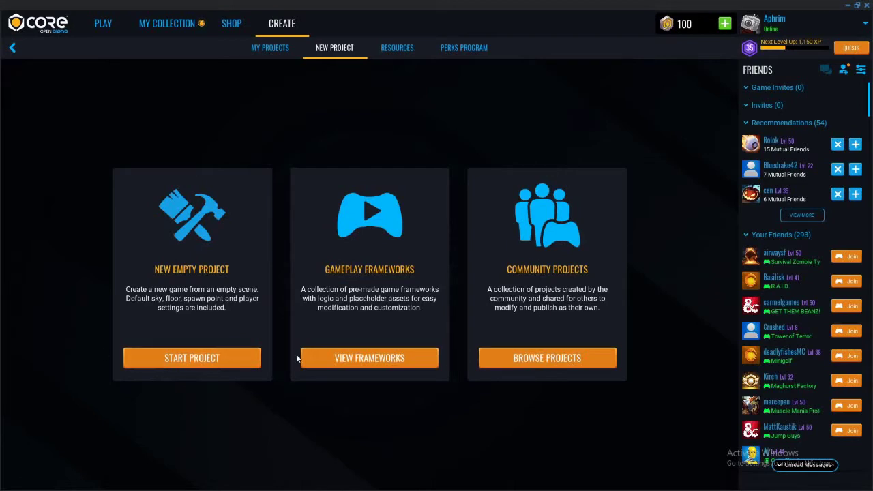
pyautogui.click(351, 359)
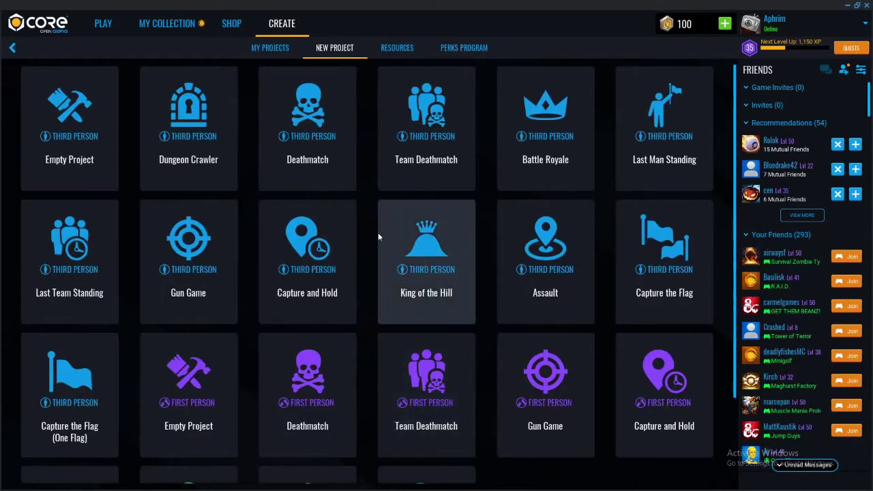
pyautogui.scroll(-2, 368, 239)
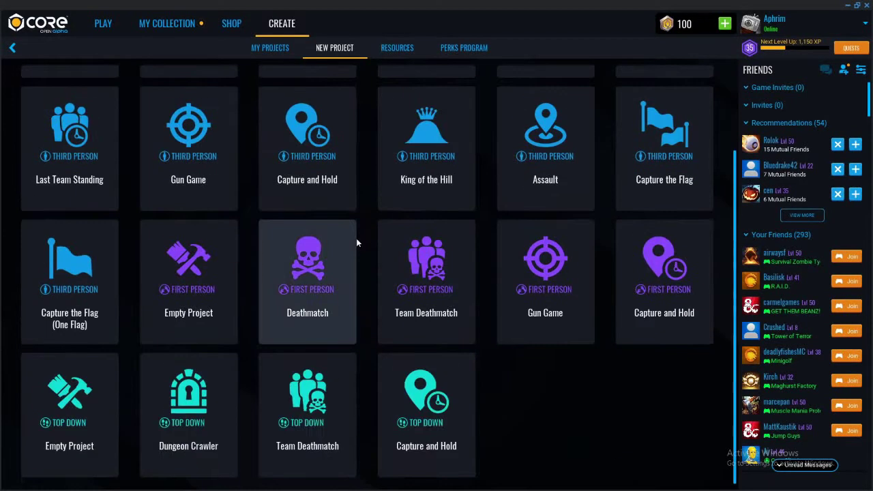
pyautogui.click(14, 49)
# Step: Create a new empty third-person project named "2d camera tutorial"
pyautogui.click(237, 359)
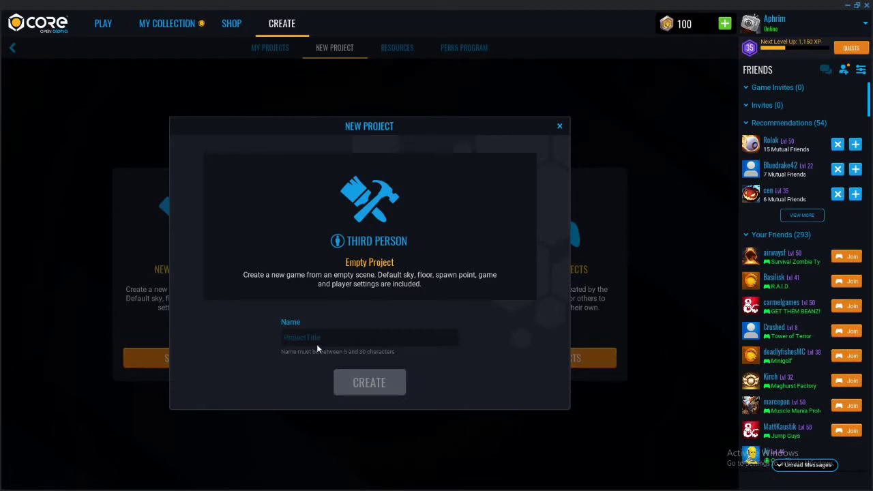
pyautogui.write('2d camera ')
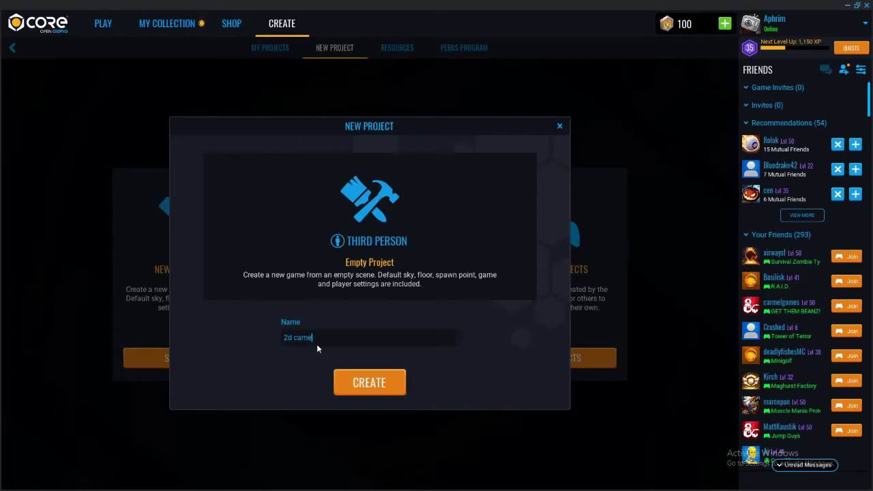
pyautogui.write('tutorial')
pyautogui.press('Return')
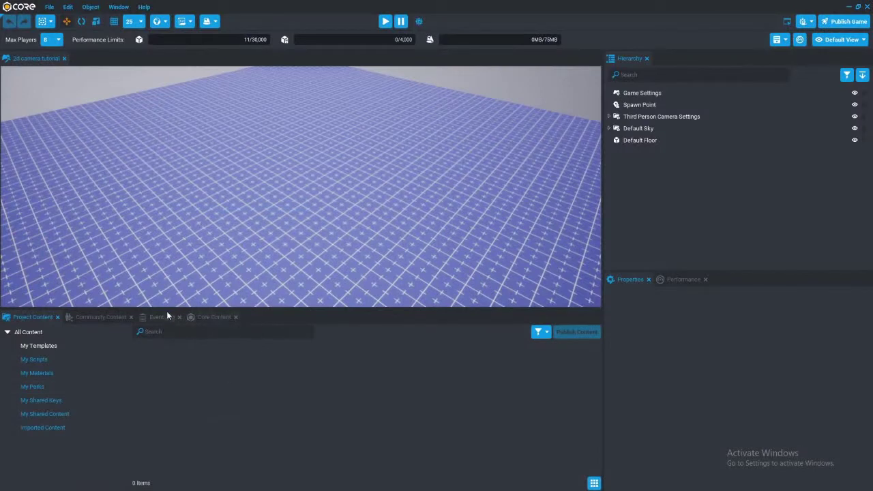
# Step: Search Core Content for "side sc" and add the Side Scroller Camera Settings to the scene hierarchy
pyautogui.click(216, 317)
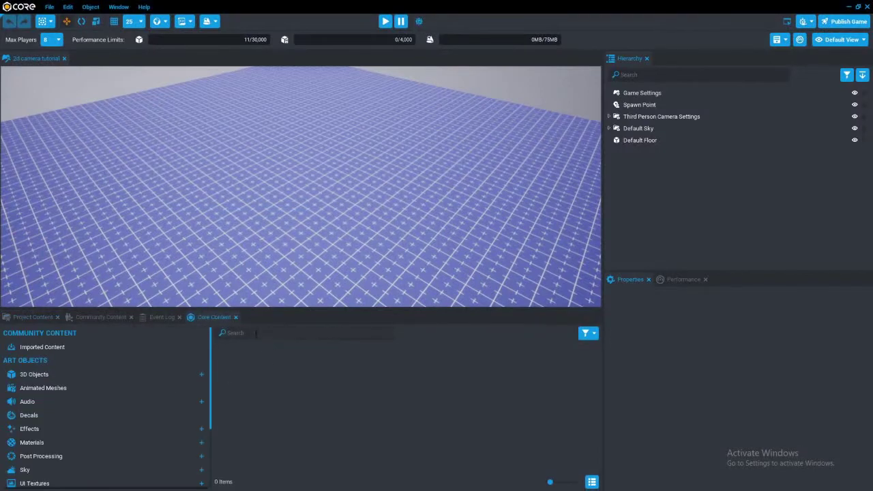
pyautogui.click(256, 333)
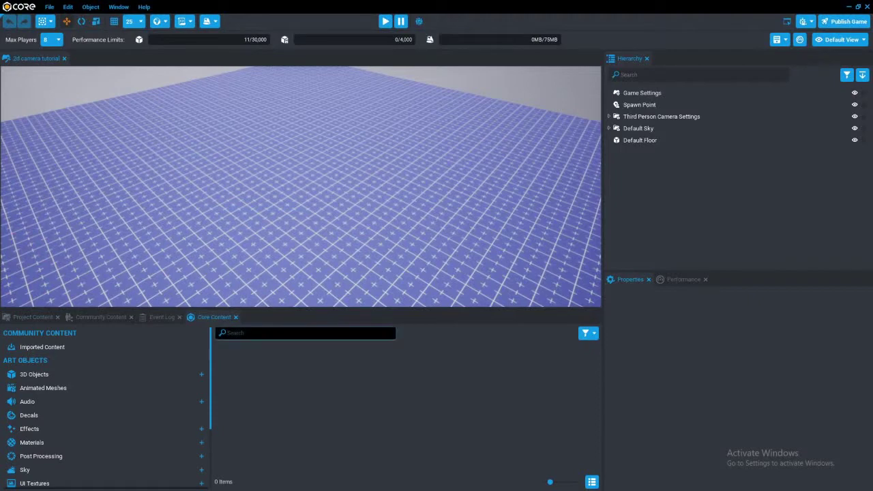
pyautogui.write('side sc')
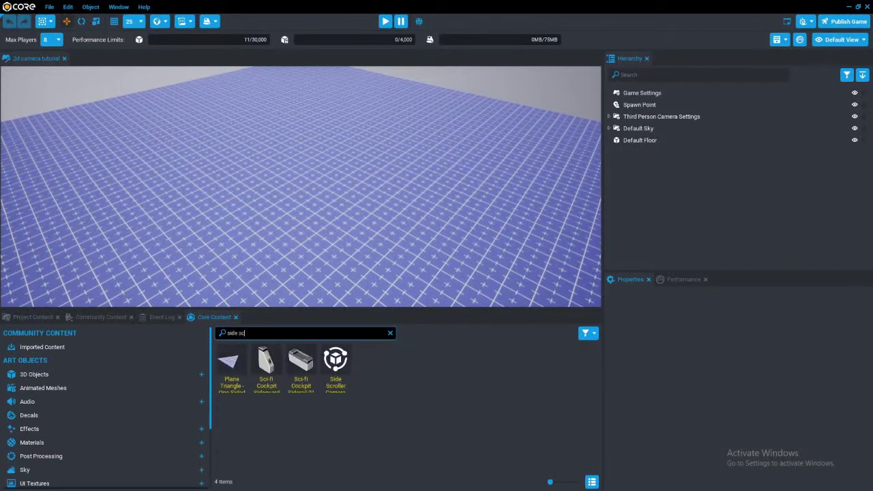
pyautogui.moveTo(336, 362); pyautogui.dragTo(667, 211)
pyautogui.click(610, 152)
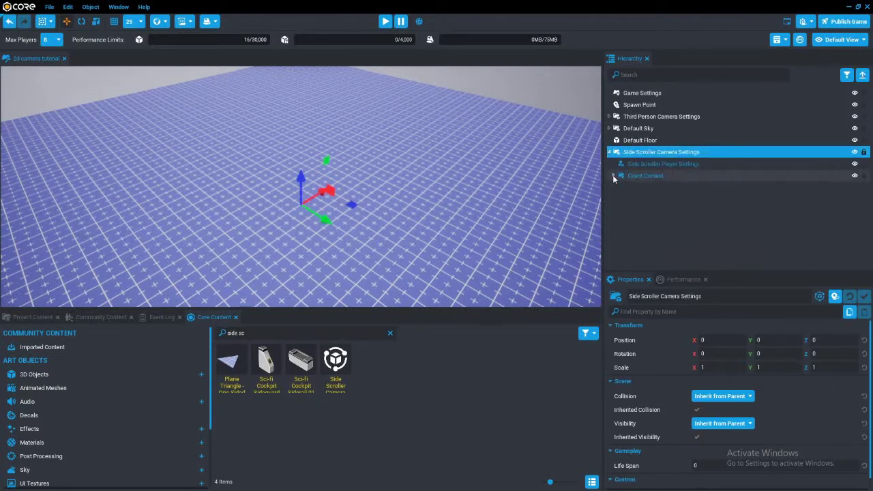
# Step: Delete the Third Person Camera Settings from the scene
pyautogui.click(653, 188)
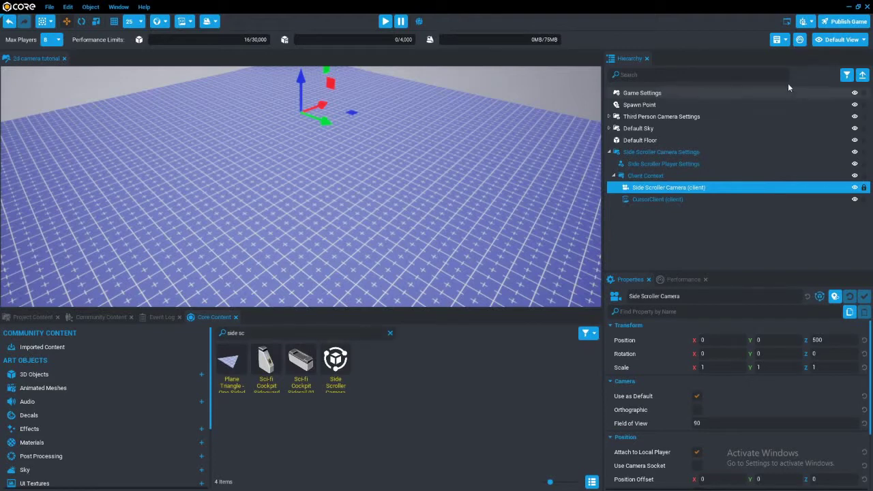
pyautogui.click(705, 115)
pyautogui.press('Delete')
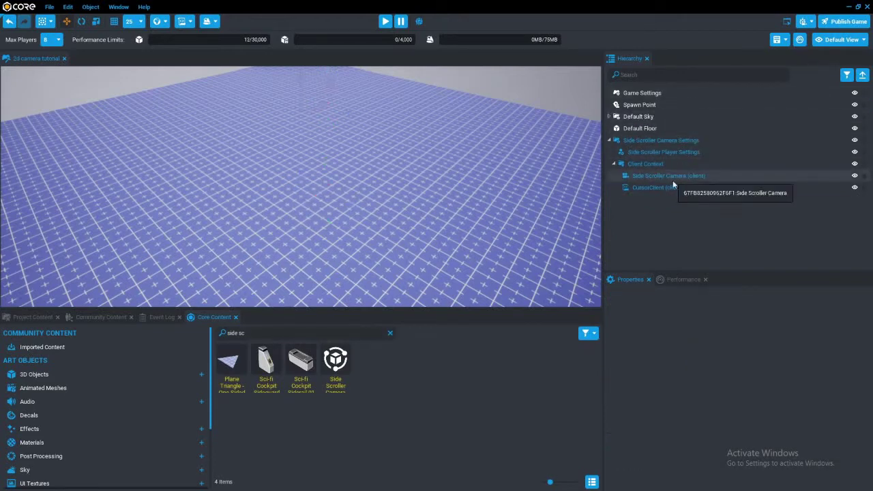
# Step: Turn on Orthographic for the Side Scroller Camera and check the view in a short game preview
pyautogui.click(673, 177)
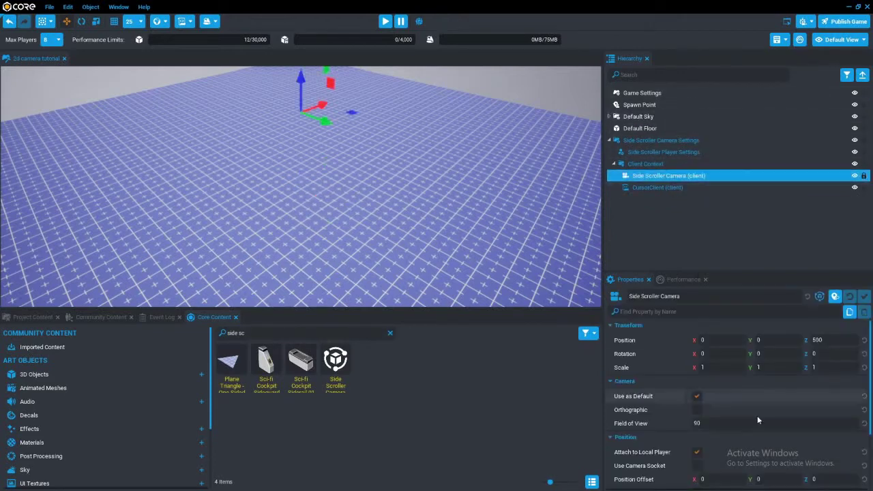
pyautogui.click(696, 411)
pyautogui.click(385, 21)
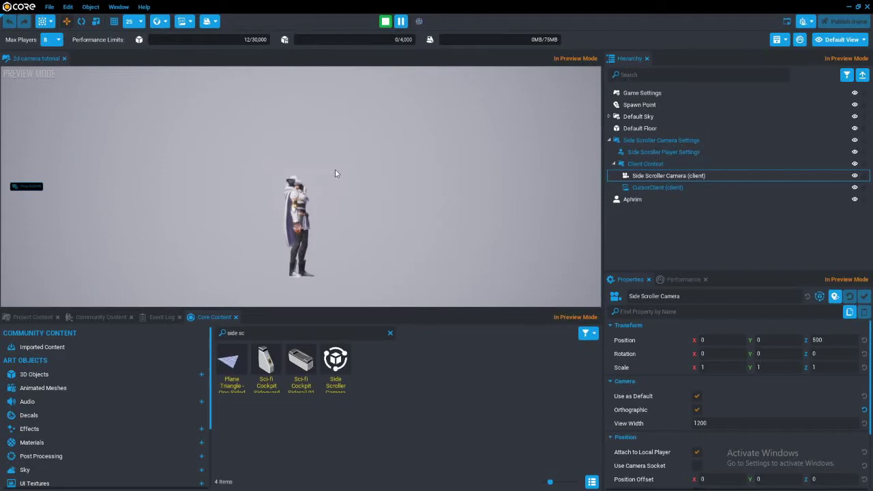
pyautogui.press('=')
# Step: Narrow the Default Floor to a Y scale of about 4.2 and lower it to about Z -220, checking it in preview
pyautogui.click(335, 243)
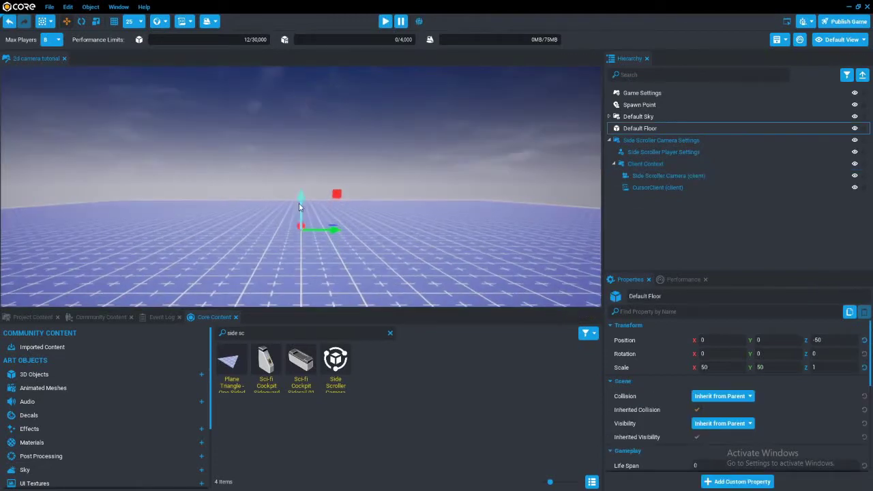
pyautogui.press('f')
pyautogui.press('r')
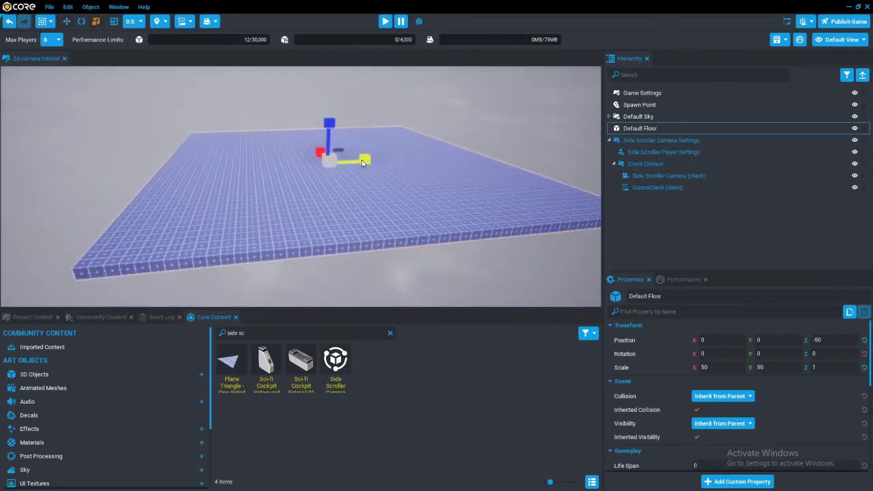
pyautogui.moveTo(362, 160); pyautogui.dragTo(311, 114)
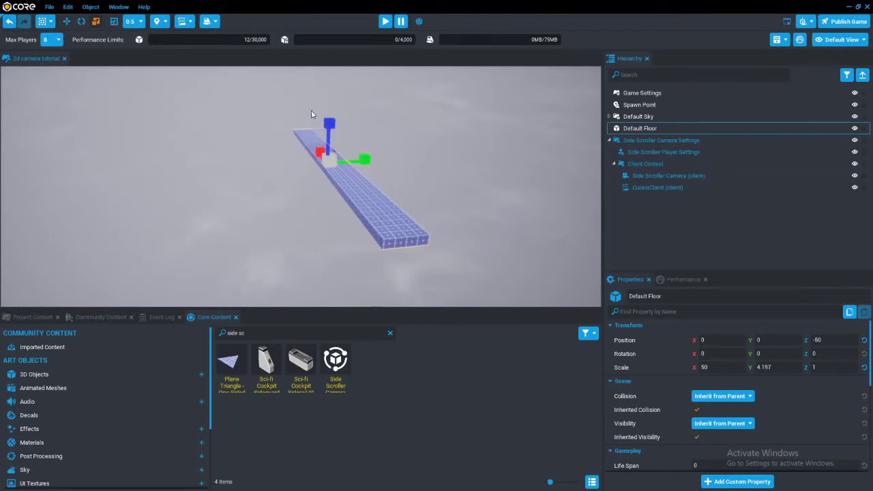
pyautogui.click(385, 21)
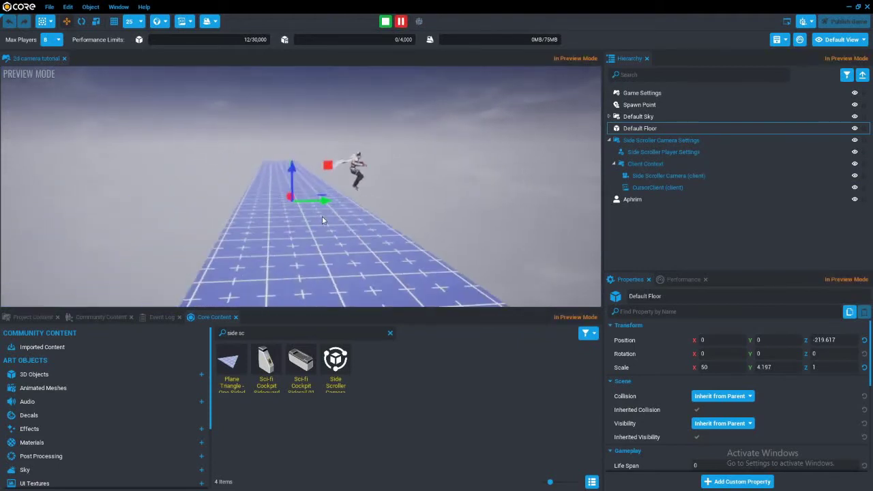
pyautogui.press('=')
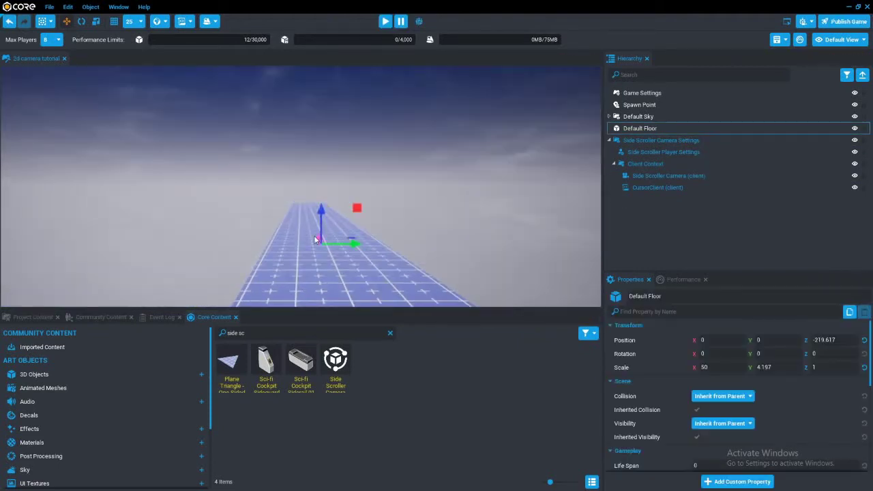
# Step: Rescale the Default Floor into a long strip along Y, about 4.9 in X and 50.3 in Y
pyautogui.moveTo(322, 217); pyautogui.dragTo(494, 279, button='right')
pyautogui.press('f')
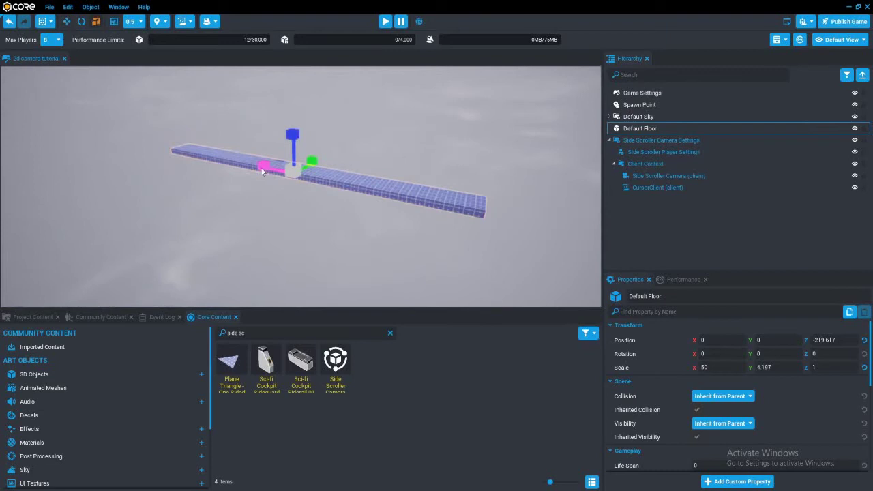
pyautogui.moveTo(278, 176); pyautogui.dragTo(409, 229)
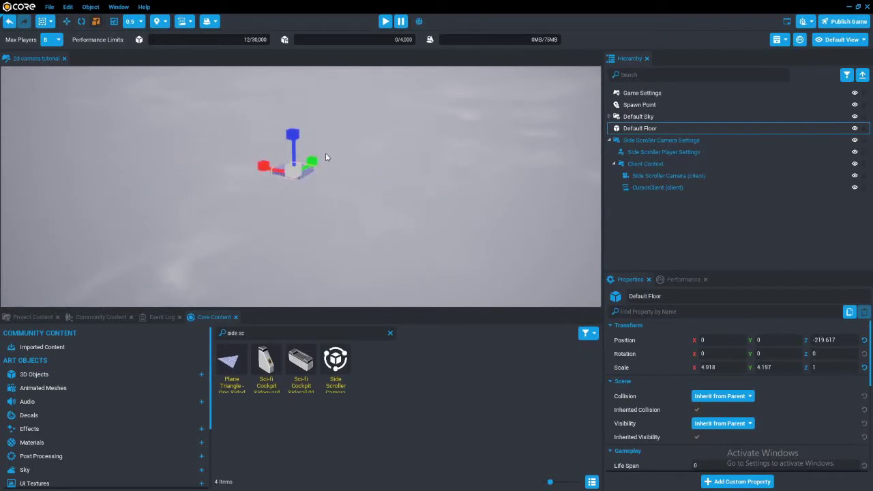
pyautogui.moveTo(316, 165); pyautogui.dragTo(394, 39)
# Step: Preview the game and test walking the character both ways along the floor strip
pyautogui.press('=')
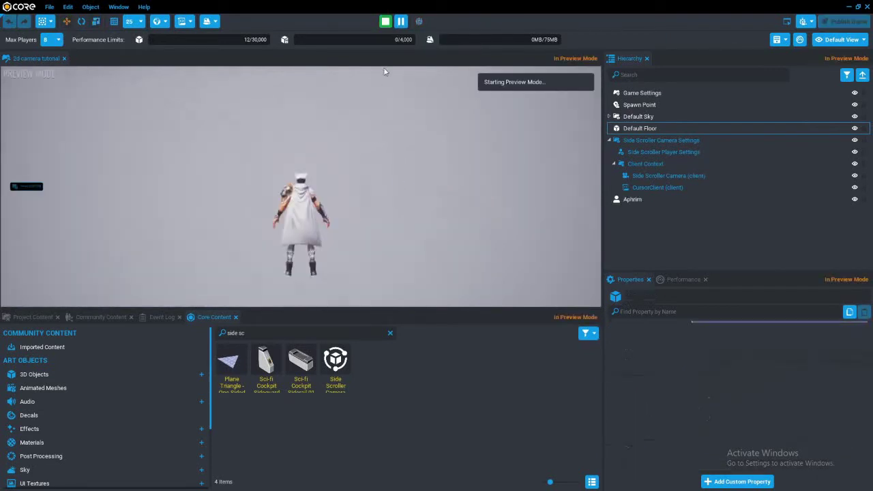
pyautogui.press('d')
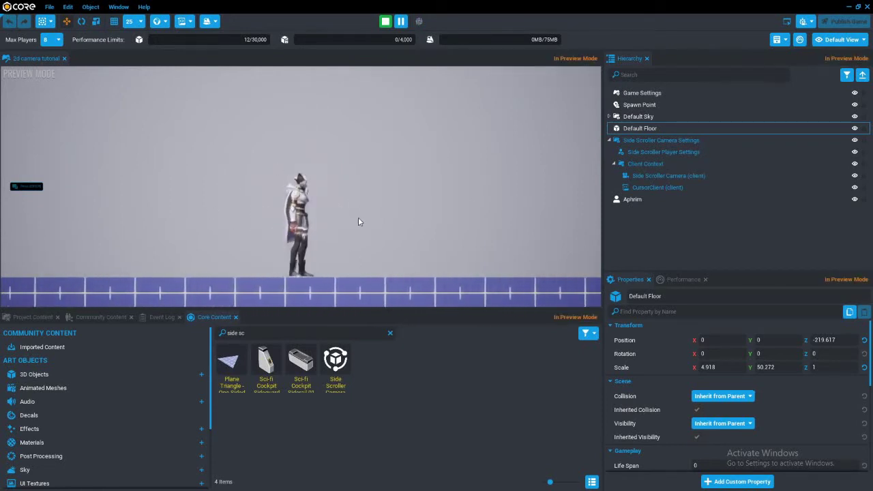
pyautogui.press('a')
pyautogui.press('=')
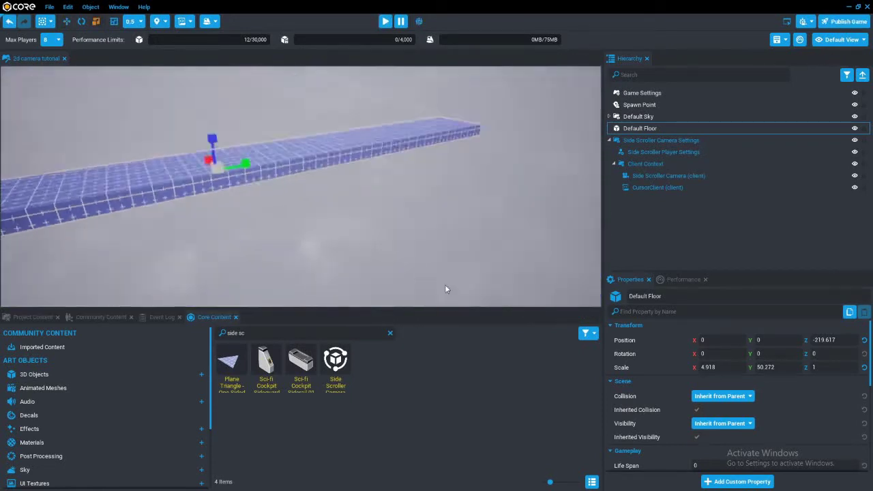
# Step: Duplicate the floor strip and shape the copy into a tall back wall behind it, with an X scale of about 1.8
pyautogui.moveTo(371, 230); pyautogui.dragTo(252, 205, button='right')
pyautogui.hotkey('ctrl', 'w')
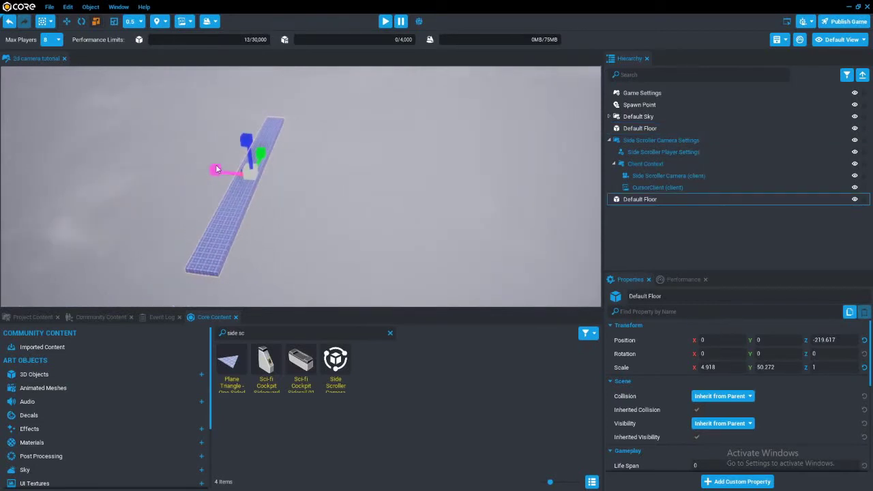
pyautogui.moveTo(216, 169); pyautogui.dragTo(229, 172)
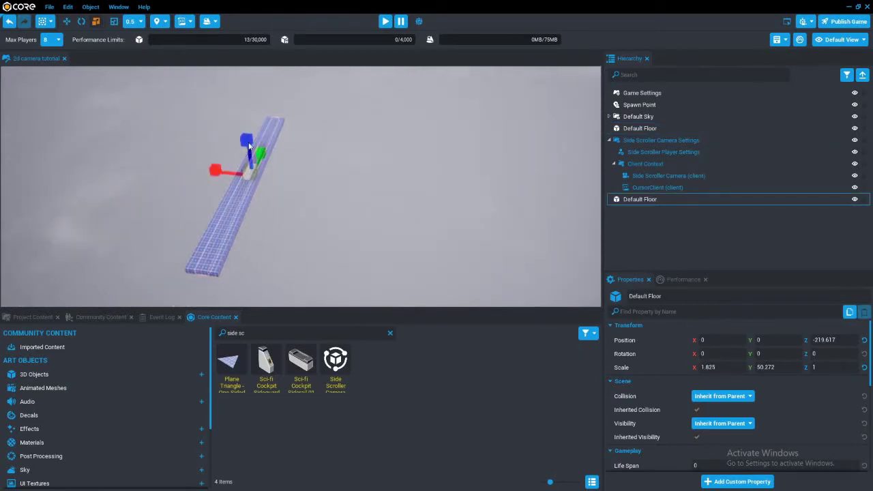
pyautogui.moveTo(246, 133); pyautogui.dragTo(245, 84)
pyautogui.press('w')
pyautogui.moveTo(231, 169)
pyautogui.mouseDown()
pyautogui.moveTo(203, 167)
pyautogui.moveTo(217, 171)
pyautogui.mouseUp()
# Step: Apply the Book Shelf 01 material to the back wall
pyautogui.scroll(-6, 710, 398)
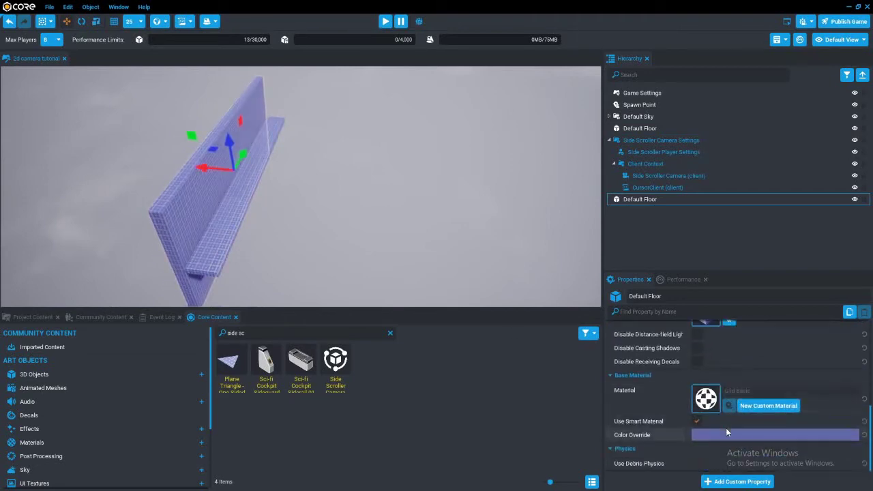
pyautogui.click(707, 397)
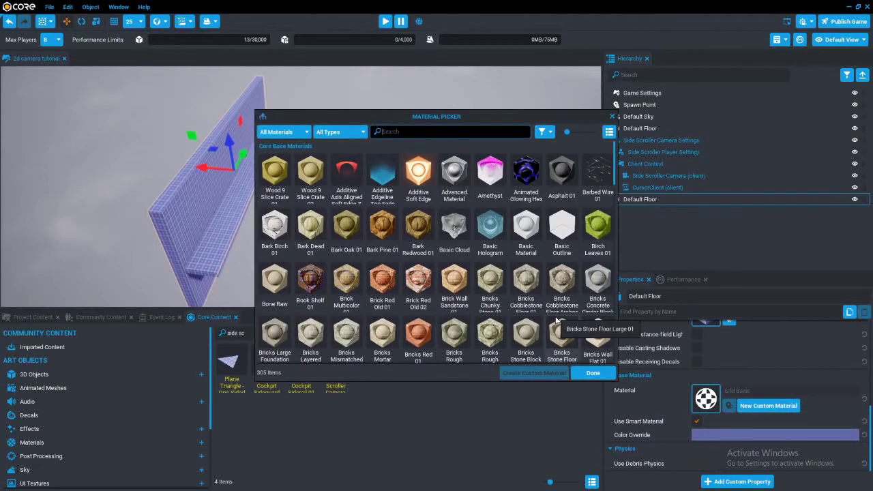
pyautogui.write('book')
pyautogui.click(275, 177)
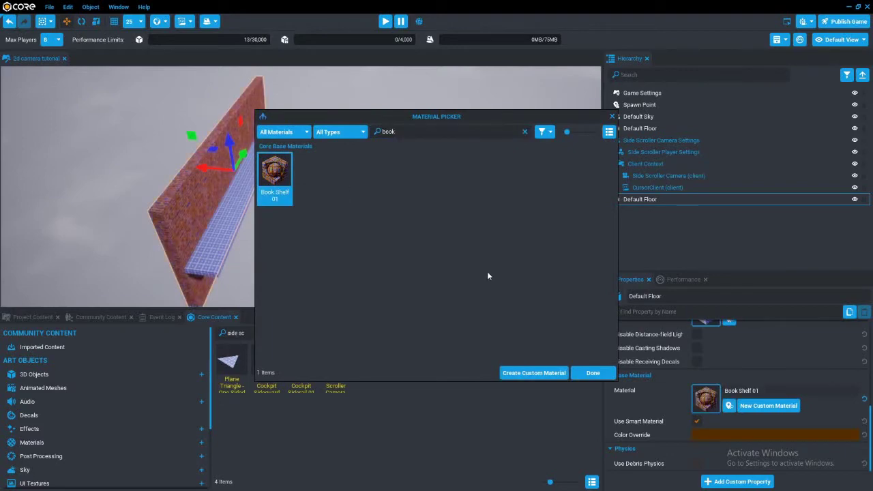
pyautogui.click(593, 374)
# Step: Preview the game and test running and jumping in front of the bookshelf wall
pyautogui.click(385, 22)
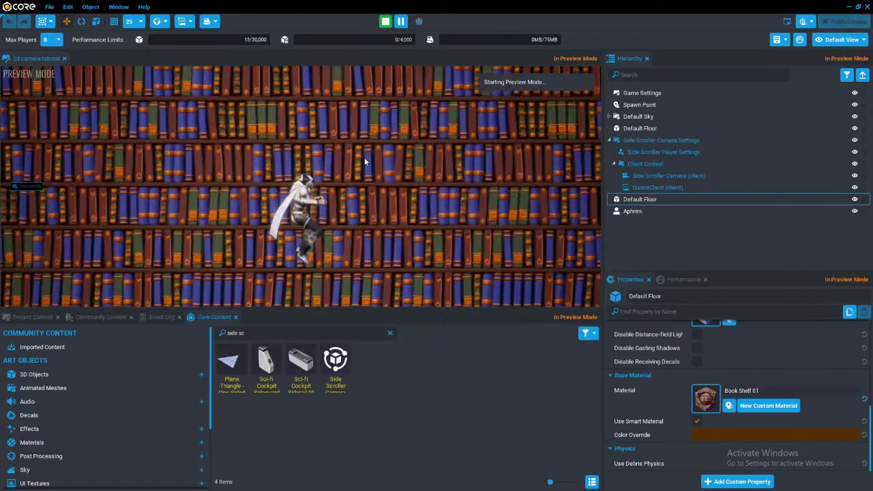
pyautogui.press('d')
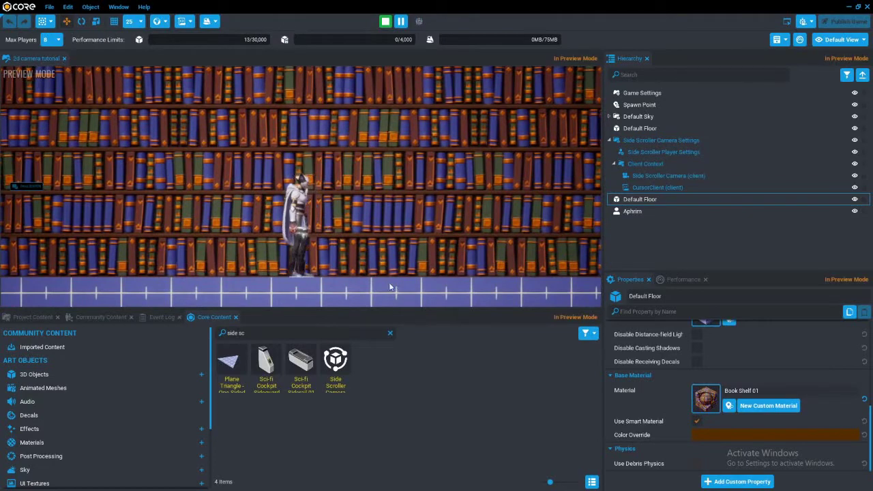
pyautogui.press('a')
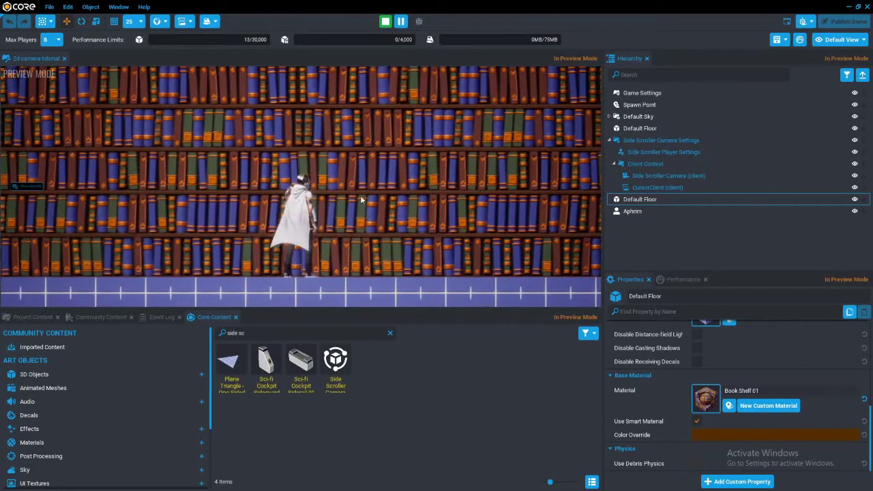
pyautogui.press('d')
pyautogui.press('space')
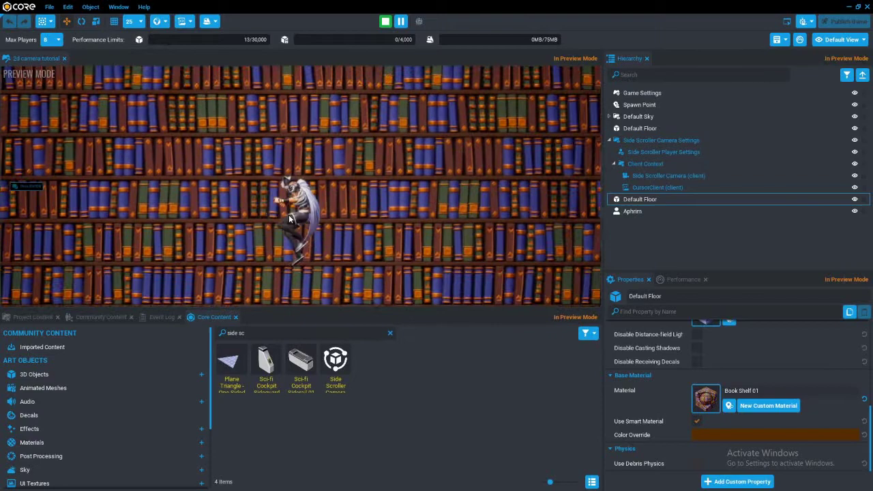
pyautogui.press('d')
pyautogui.press('=')
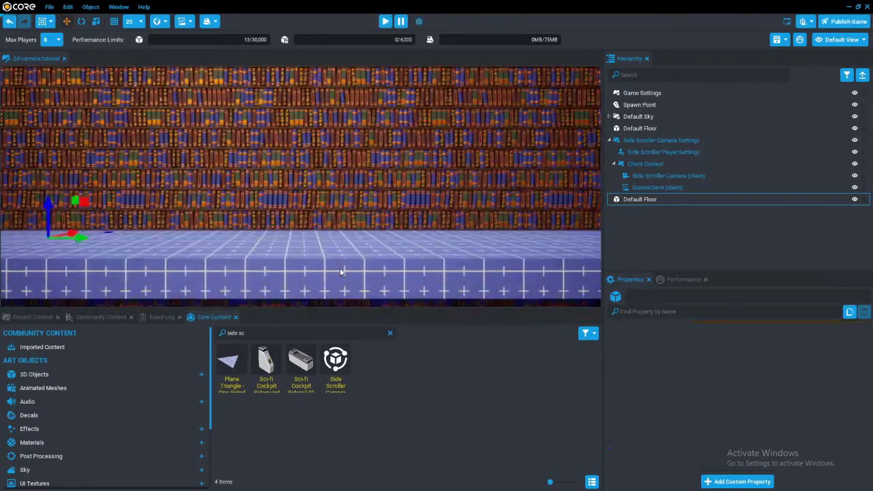
# Step: Search Core Content for "table" and place a Craftsman Coffee Table on the floor strip
pyautogui.moveTo(340, 267)
pyautogui.mouseDown(button='right')
pyautogui.moveTo(276, 249)
pyautogui.moveTo(346, 248)
pyautogui.moveTo(336, 258)
pyautogui.mouseUp(button='right')
pyautogui.tripleClick(279, 333)
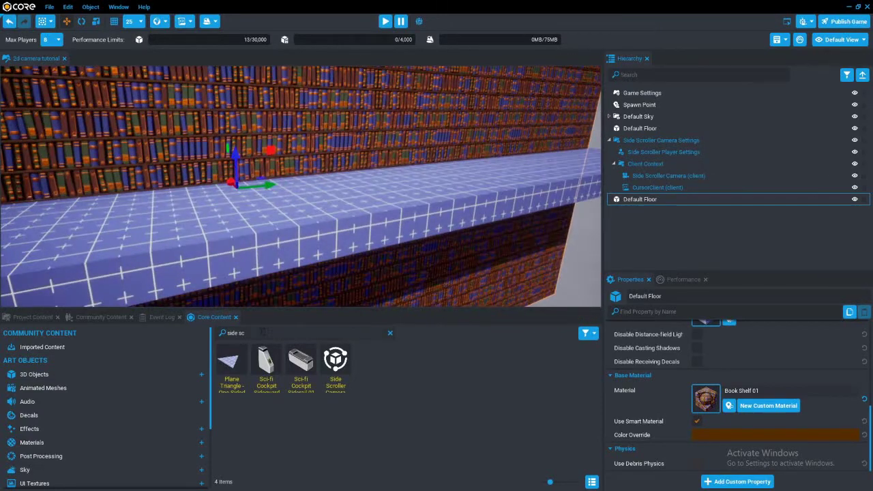
pyautogui.write('table')
pyautogui.moveTo(371, 361); pyautogui.dragTo(354, 177)
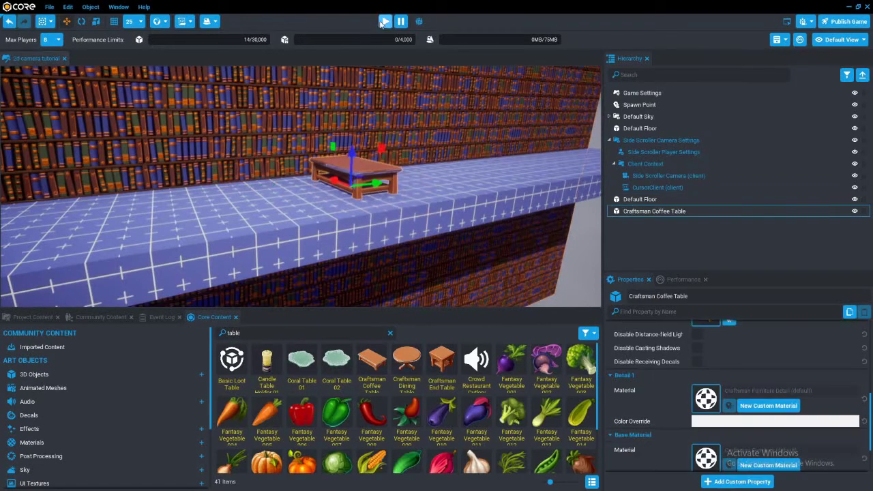
# Step: Preview the game and test running and jumping around the coffee table in front of the bookshelf wall
pyautogui.click(386, 21)
pyautogui.press('space')
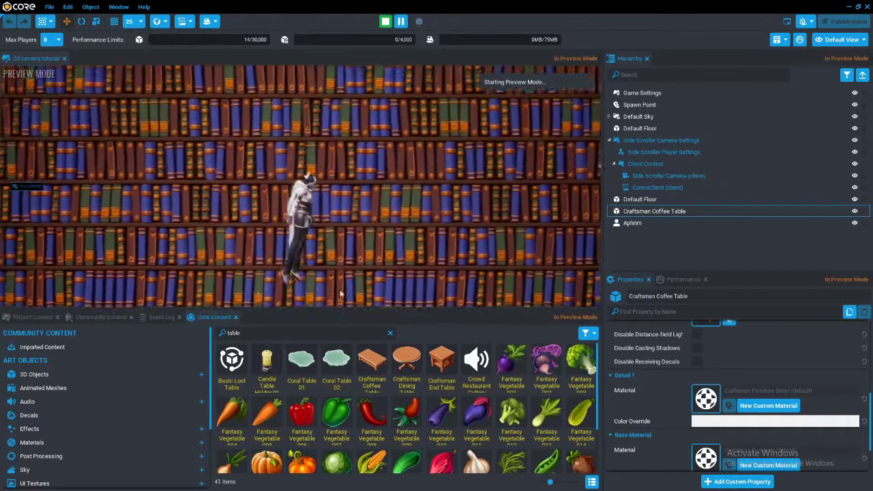
pyautogui.press('d')
pyautogui.press('space')
pyautogui.press('d')
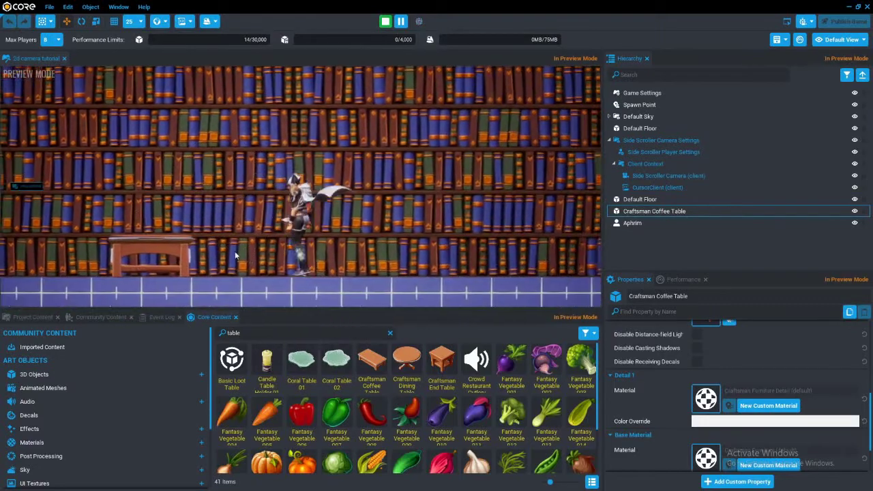
pyautogui.press('=')
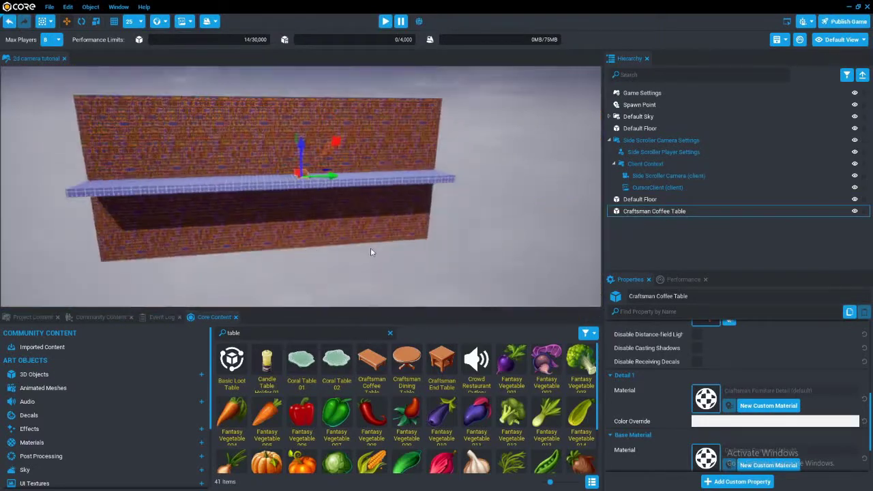
# Step: Delete the side scroller camera setup, bookshelf wall and coffee table, and add Top Down Camera Settings from Core Content instead
pyautogui.keyDown('shift'); pyautogui.click(660, 140); pyautogui.keyUp('shift')
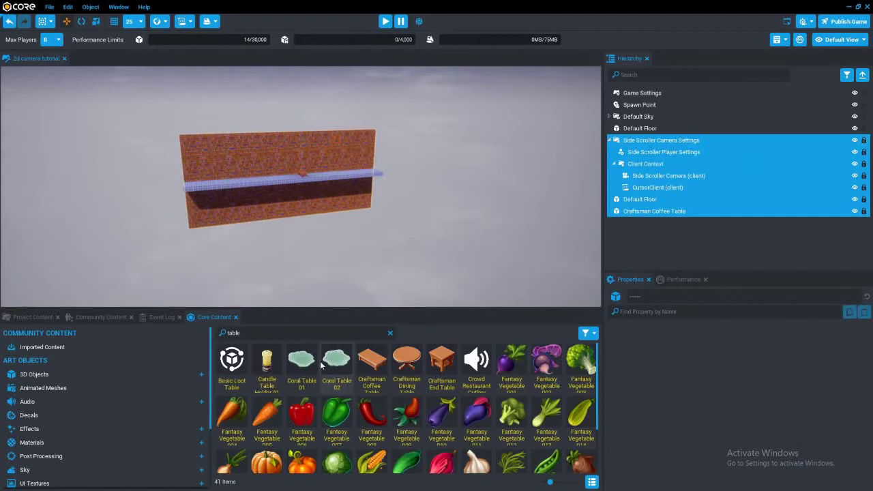
pyautogui.press('Delete')
pyautogui.doubleClick(250, 333)
pyautogui.write('t')
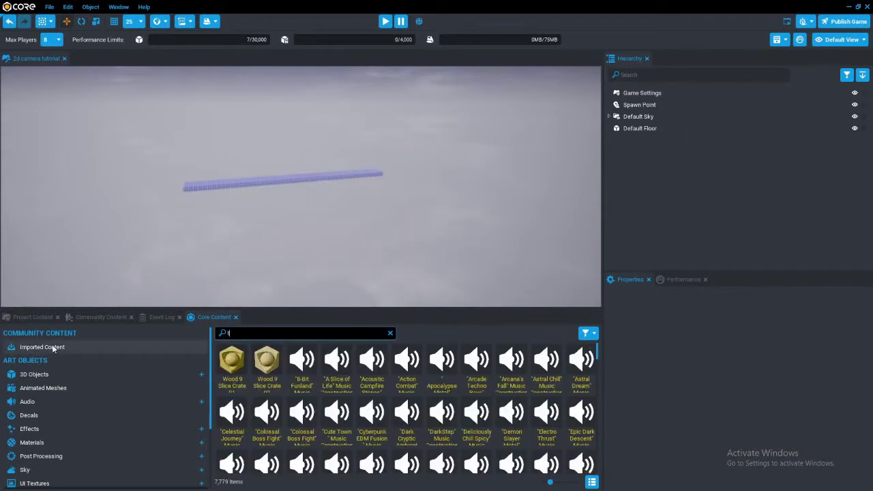
pyautogui.write('op down')
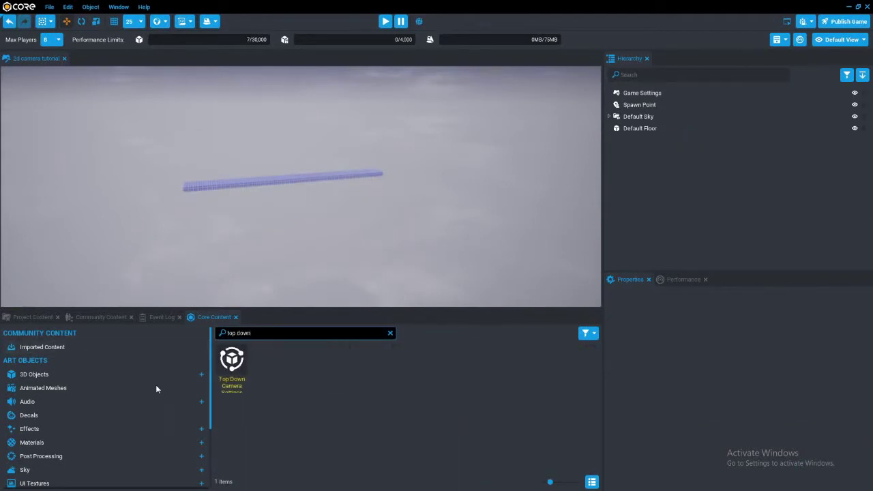
pyautogui.moveTo(232, 362); pyautogui.dragTo(624, 154)
# Step: Scale the remaining Default Floor strip into a much broader floor and preview the top-down camera on it
pyautogui.click(640, 128)
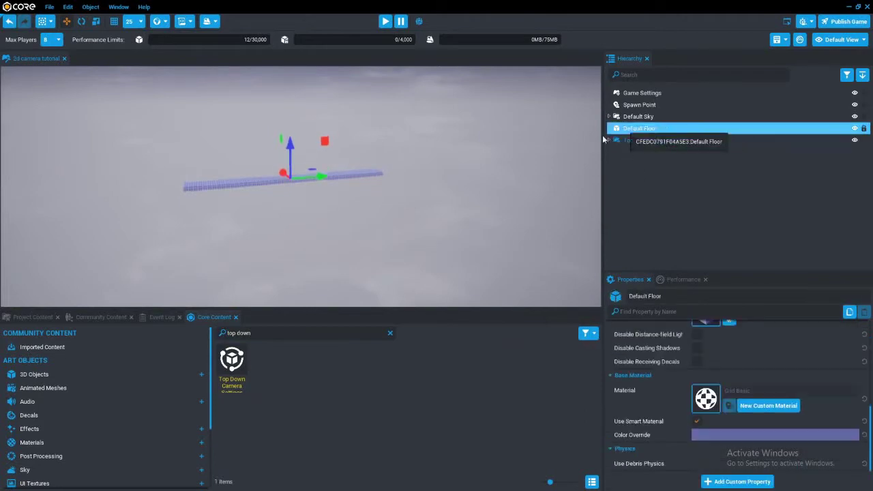
pyautogui.press('r')
pyautogui.press('f')
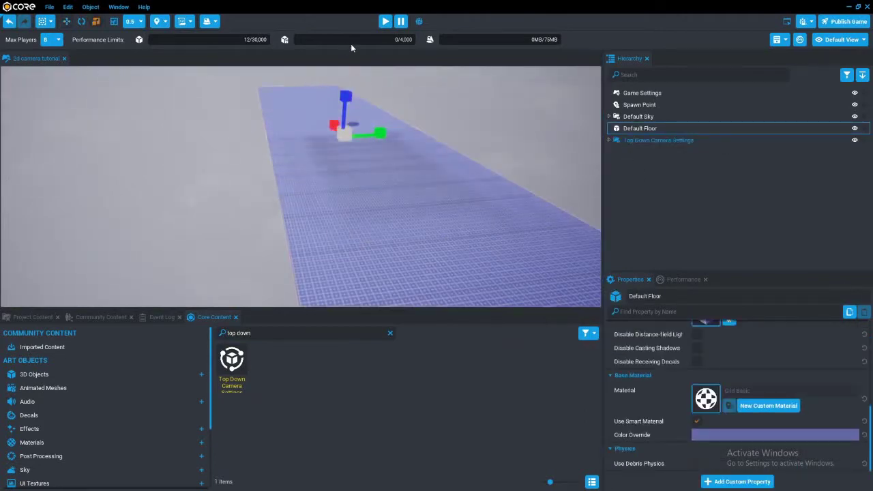
pyautogui.click(385, 22)
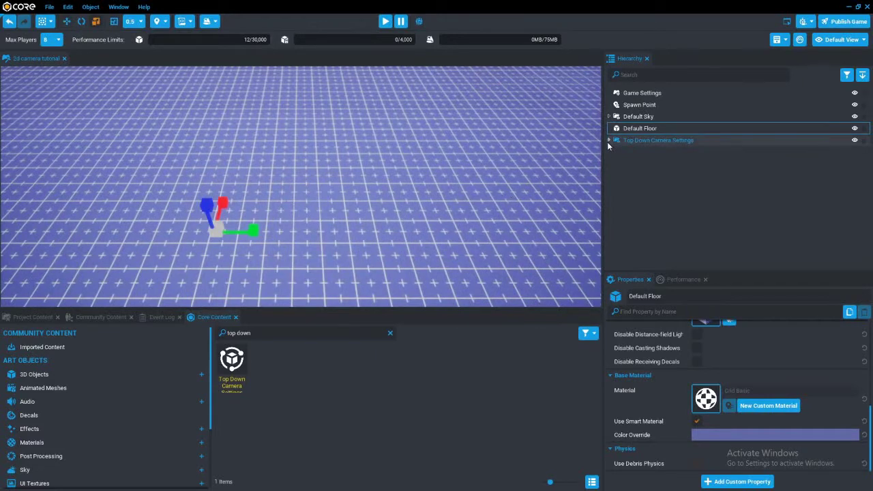
# Step: Set the Y Rotation Offset of the Top Down Camera in the Client Context to -90
pyautogui.click(609, 140)
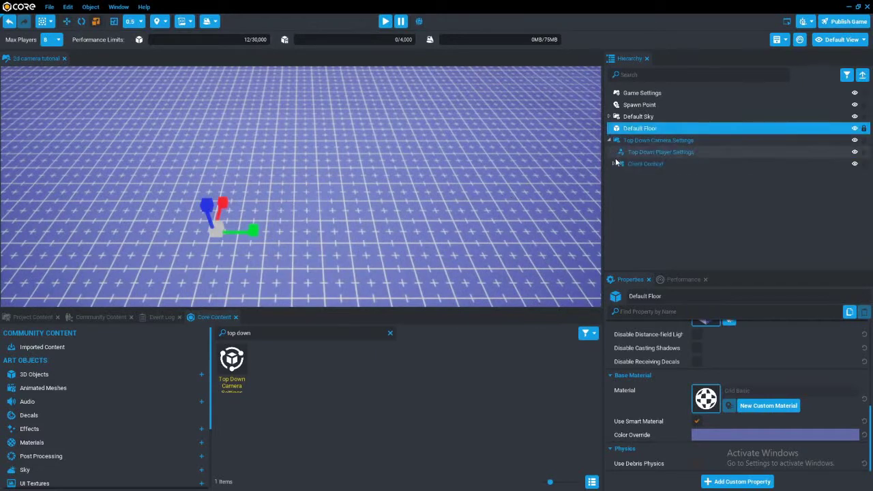
pyautogui.click(617, 164)
pyautogui.click(616, 163)
pyautogui.click(638, 177)
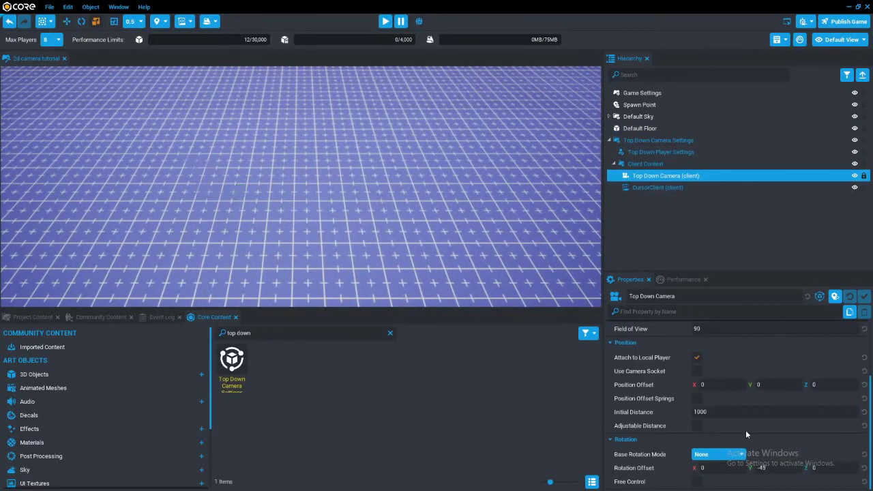
pyautogui.click(762, 469)
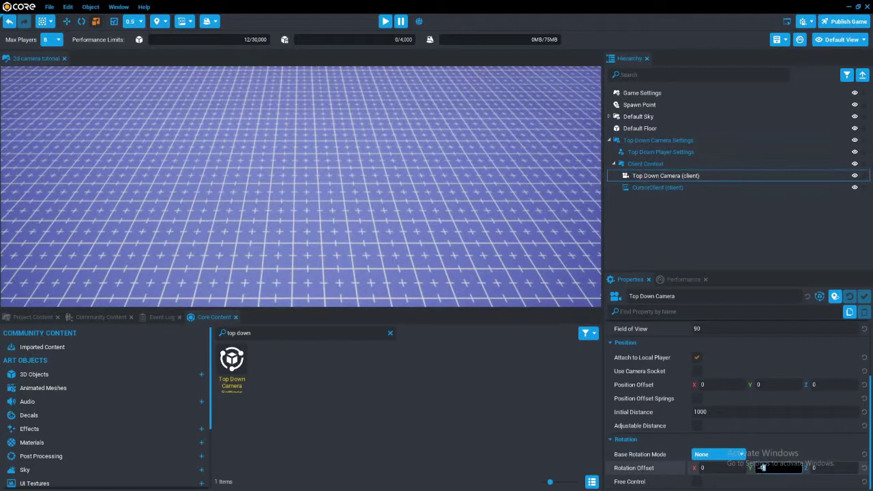
pyautogui.write('-90')
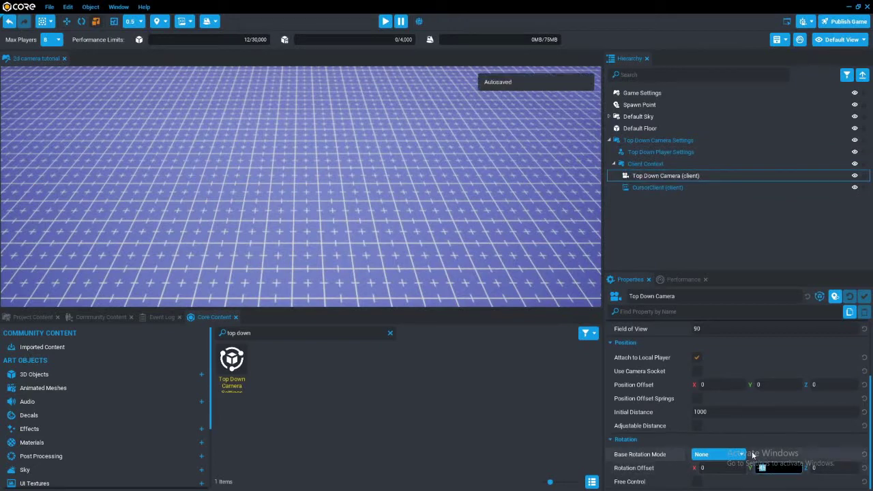
# Step: Preview the game and move the character to check the straight-down camera angle
pyautogui.click(385, 21)
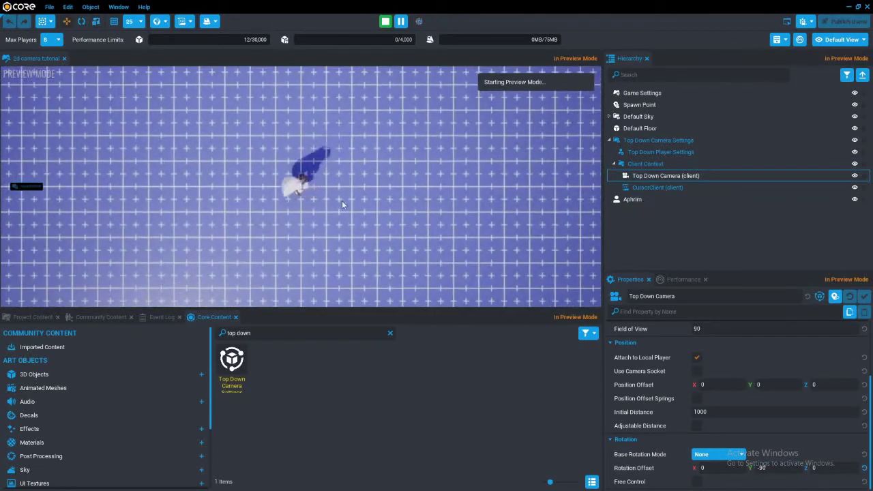
pyautogui.press('s')
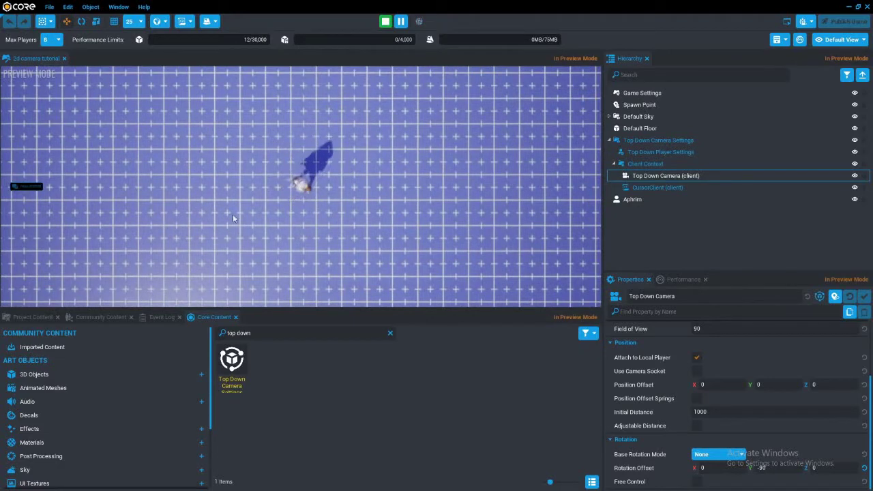
pyautogui.press('Escape')
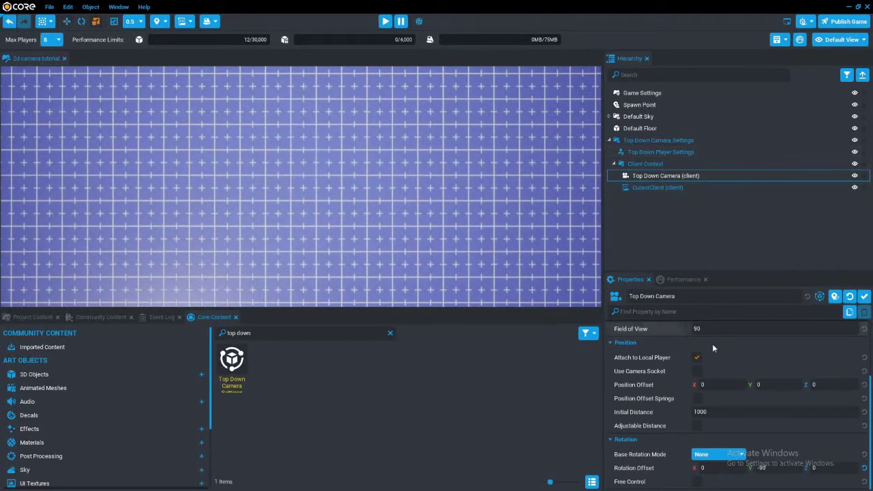
# Step: Enable the Orthographic option on the Top Down Camera
pyautogui.scroll(3, 712, 343)
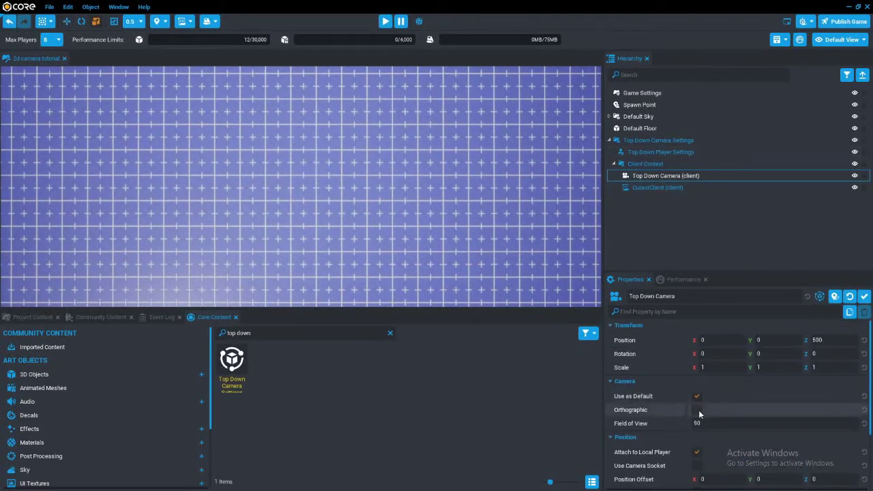
pyautogui.click(696, 410)
# Step: Preview the game and walk the character in all directions to test the orthographic top-down view
pyautogui.click(383, 21)
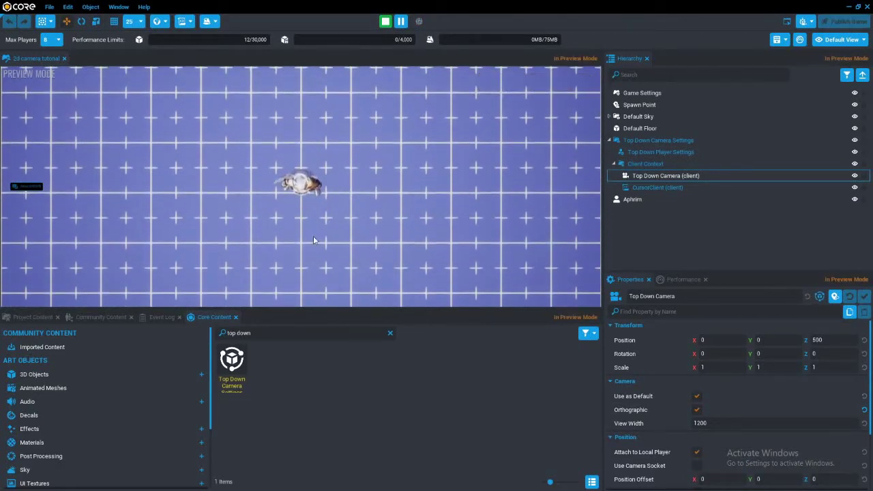
pyautogui.press('s')
pyautogui.press('d')
pyautogui.press('w')
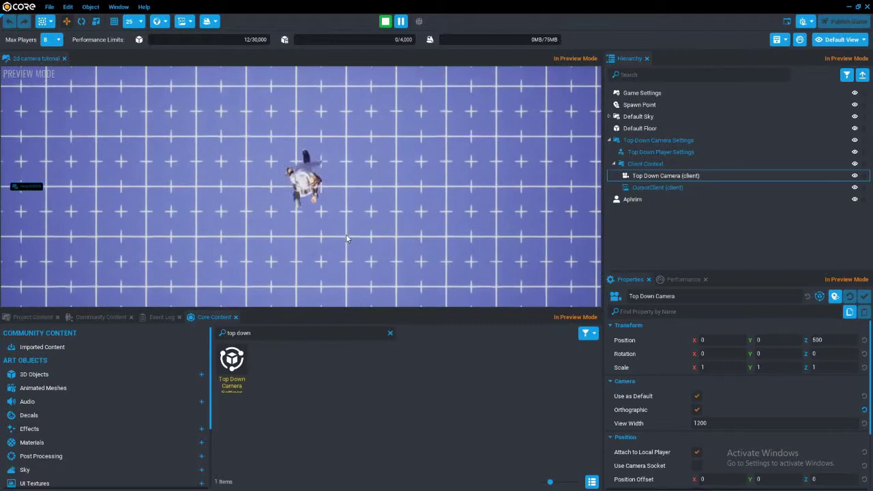
pyautogui.press('s')
pyautogui.press('a')
pyautogui.press('a')
pyautogui.press('s')
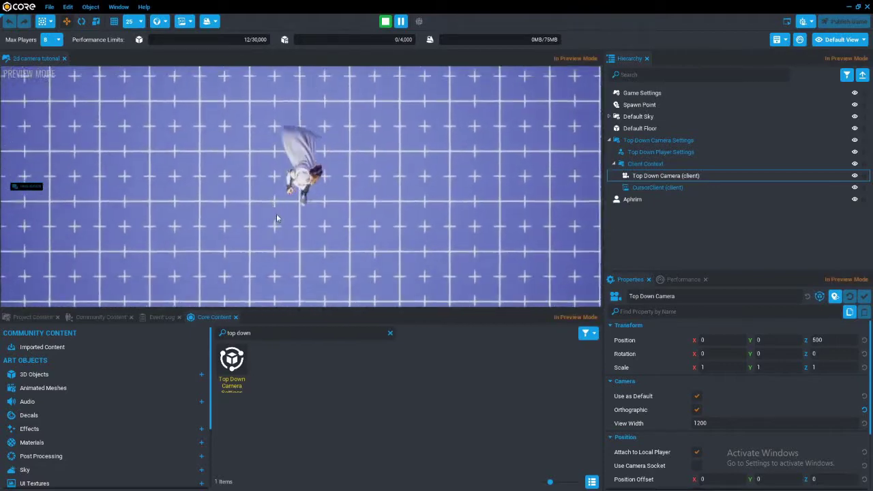
pyautogui.press('d')
pyautogui.press('w')
pyautogui.press('w')
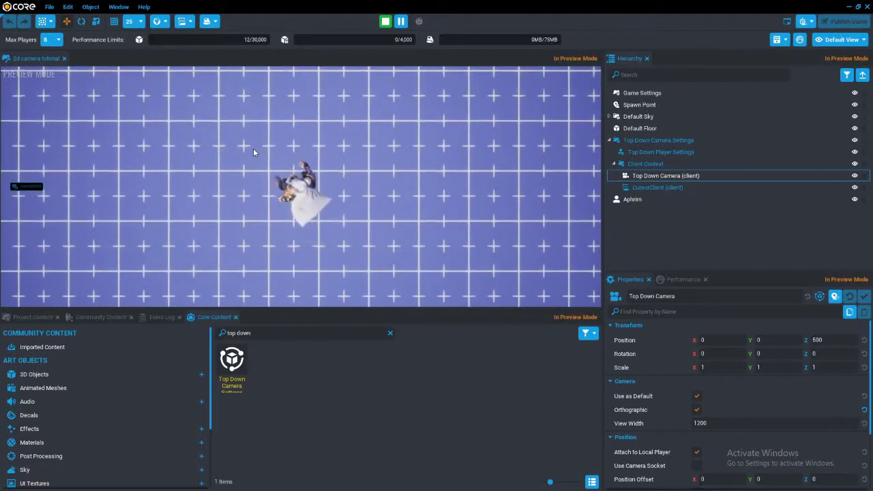
pyautogui.press('a')
pyautogui.press('w')
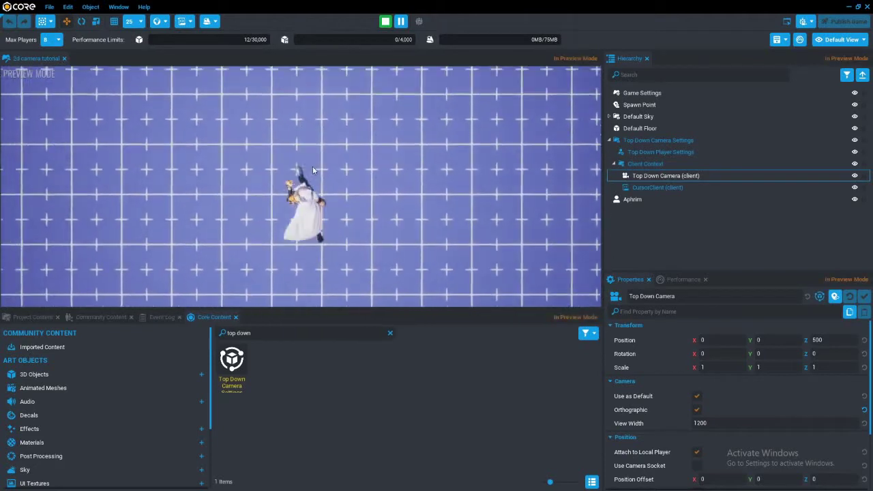
pyautogui.press('d')
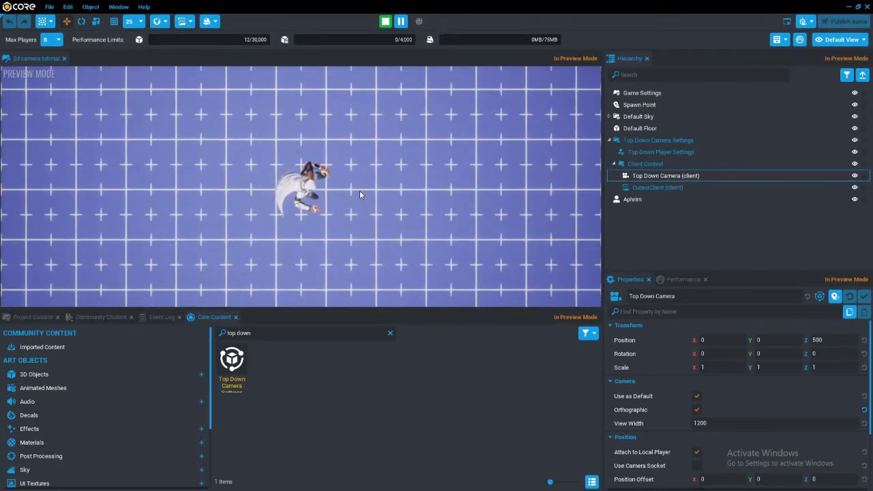
pyautogui.press('a')
pyautogui.press('s')
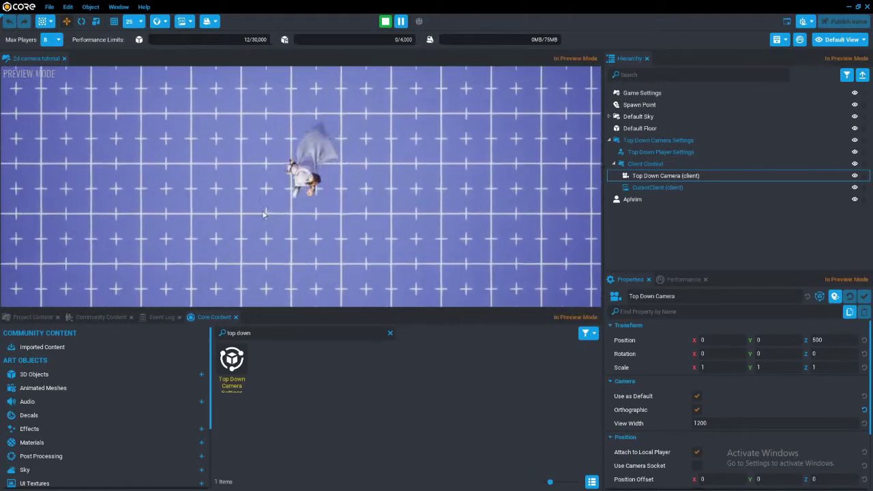
pyautogui.press('Escape')
# Step: Search Core Content for "cube" and place a basic Cube on the floor
pyautogui.click(273, 333)
pyautogui.hotkey('ctrl', 'a')
pyautogui.write('cube')
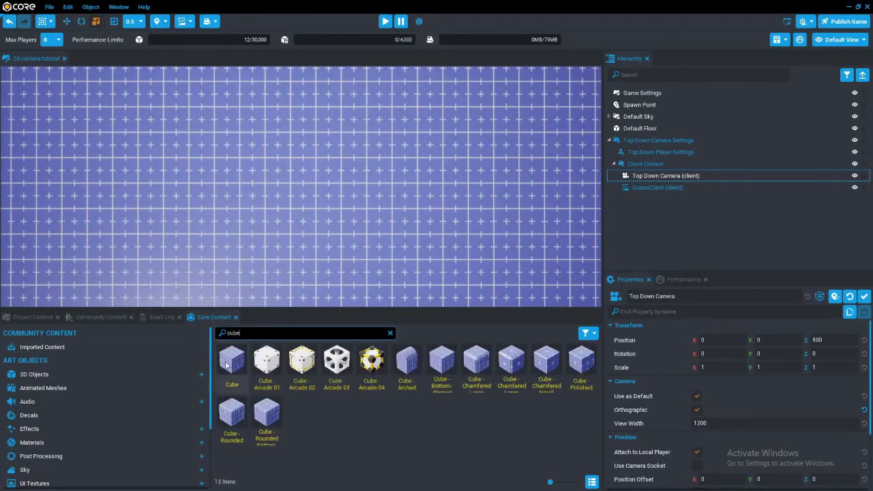
pyautogui.moveTo(228, 365); pyautogui.dragTo(286, 199)
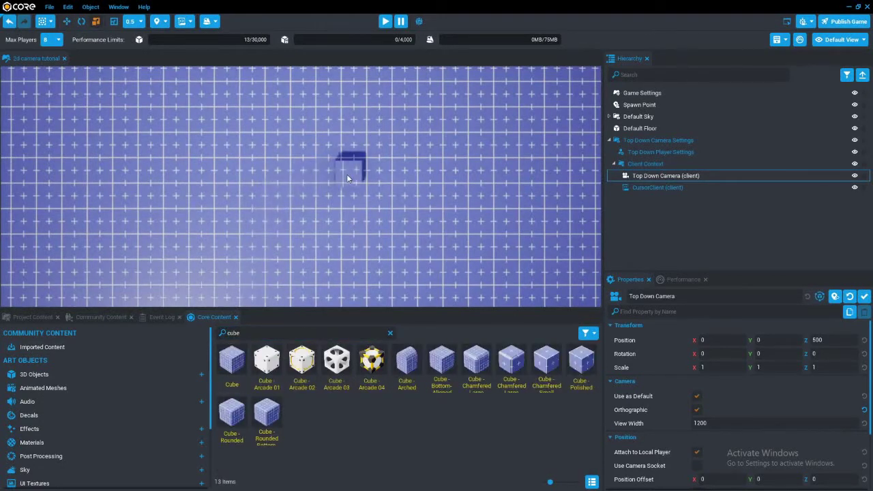
# Step: Apply the Wood 9 Slice Crate 01 material to the new cube
pyautogui.moveTo(346, 178); pyautogui.dragTo(347, 176)
pyautogui.scroll(-5, 737, 396)
pyautogui.click(706, 409)
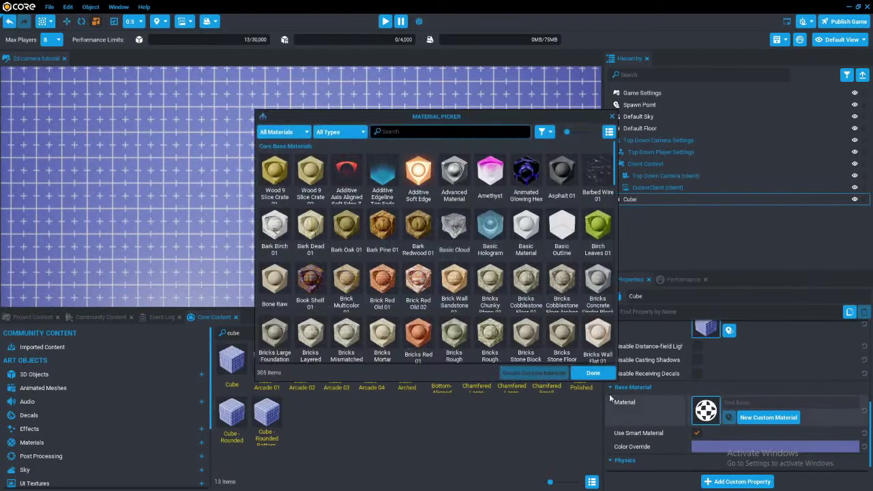
pyautogui.click(275, 174)
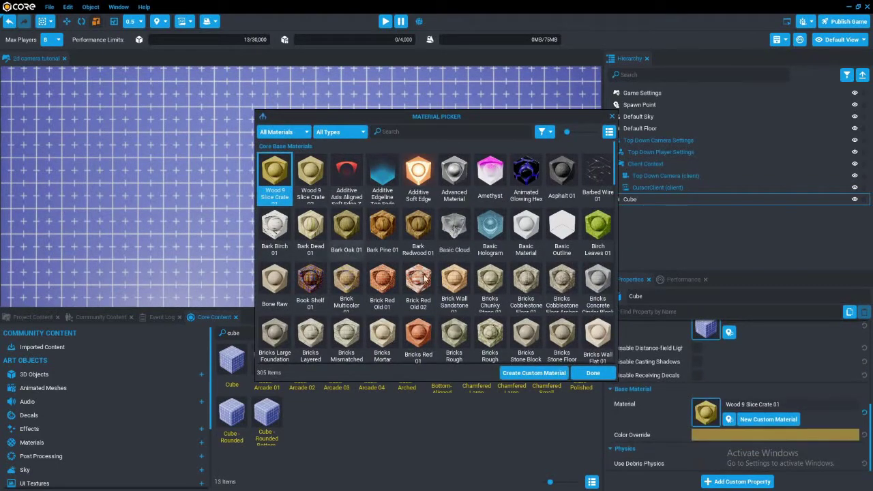
pyautogui.click(593, 372)
# Step: Raise the crate cube along its vertical axis so that it stands on the floor
pyautogui.moveTo(396, 238); pyautogui.dragTo(504, 168, button='right')
pyautogui.scroll(2, 504, 167)
pyautogui.press('w')
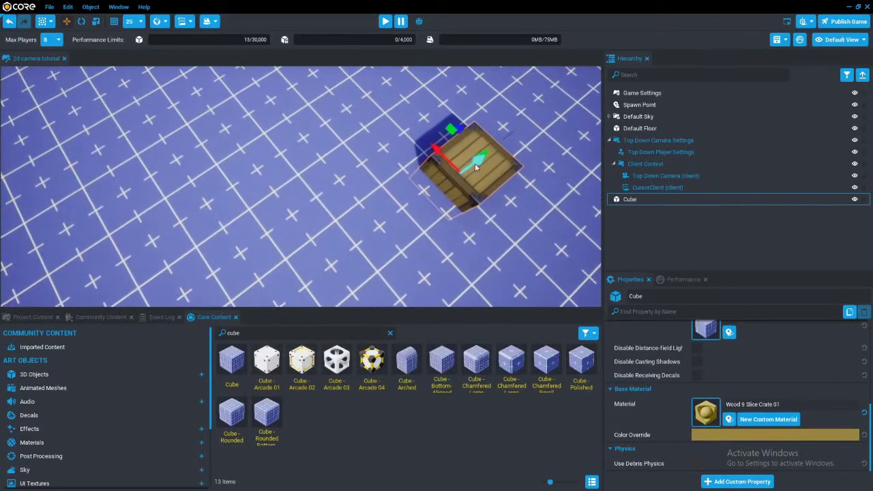
pyautogui.moveTo(475, 162); pyautogui.dragTo(496, 146)
pyautogui.moveTo(459, 192); pyautogui.dragTo(402, 174, button='right')
# Step: Search Core Content for "table" and browse the results for a prop
pyautogui.click(273, 333)
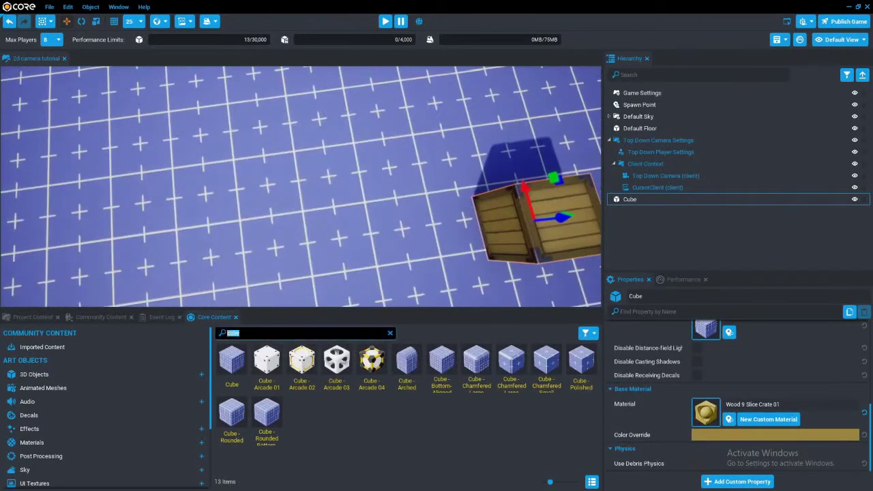
pyautogui.write('tabl')
pyautogui.scroll(-2, 437, 389)
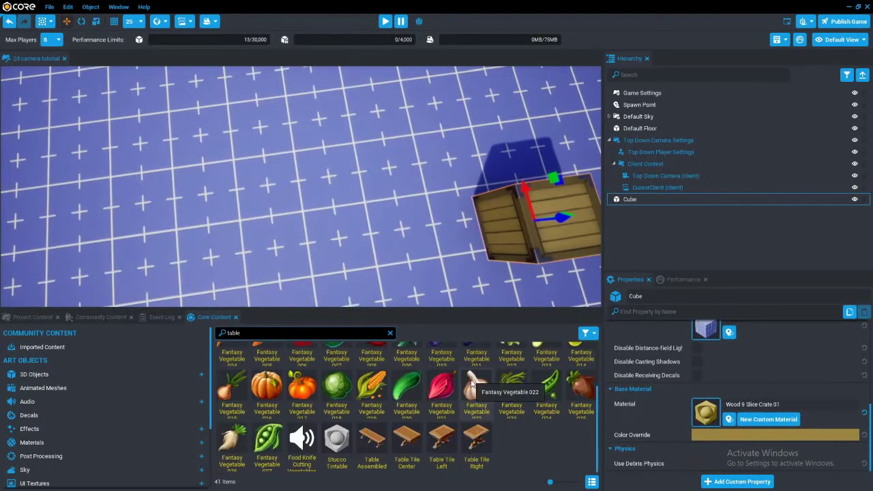
pyautogui.scroll(2, 443, 391)
# Step: Place a Craftsman House 01 from Core Content in the scene and move it along X to about 2985
pyautogui.write('house')
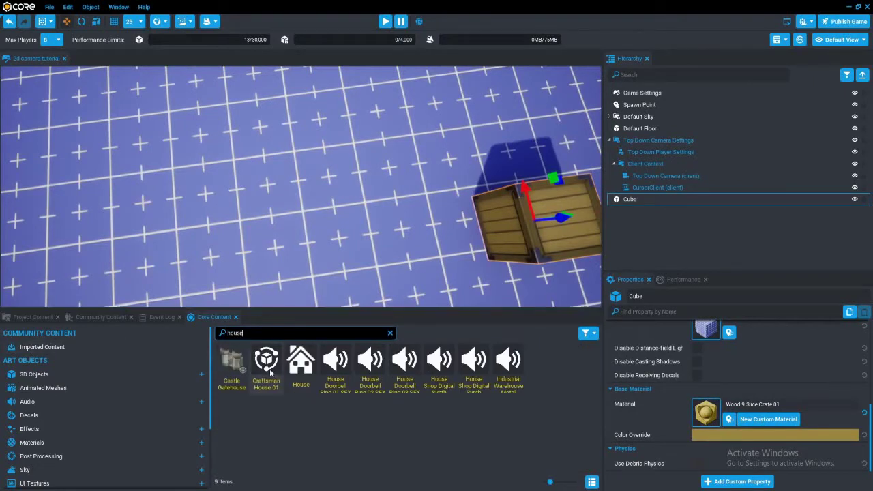
pyautogui.moveTo(270, 373); pyautogui.dragTo(82, 86)
pyautogui.scroll(-8, 325, 174)
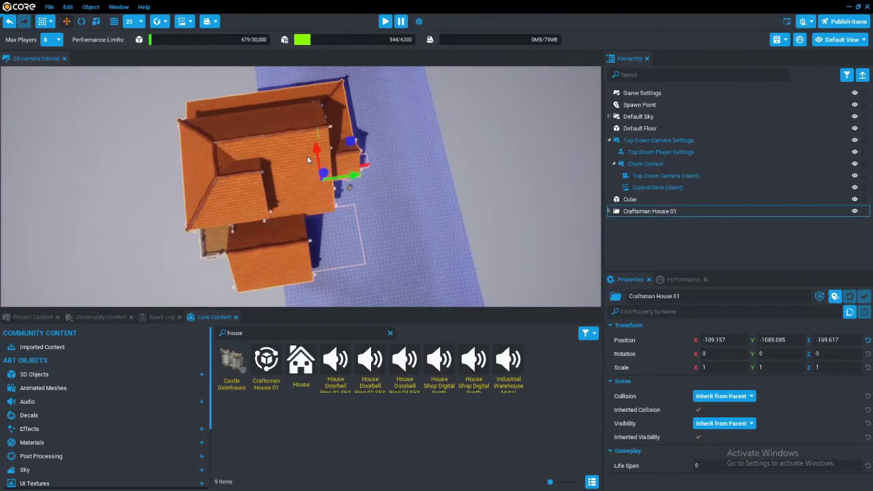
pyautogui.moveTo(316, 154); pyautogui.dragTo(611, 223)
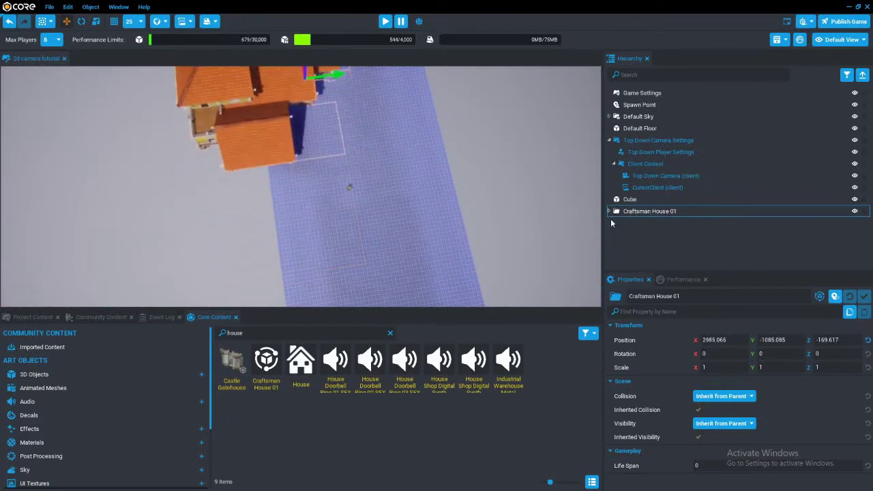
# Step: Enable Adjustable Distance on the Top Down Camera and set its Maximum Distance to 60000
pyautogui.click(665, 175)
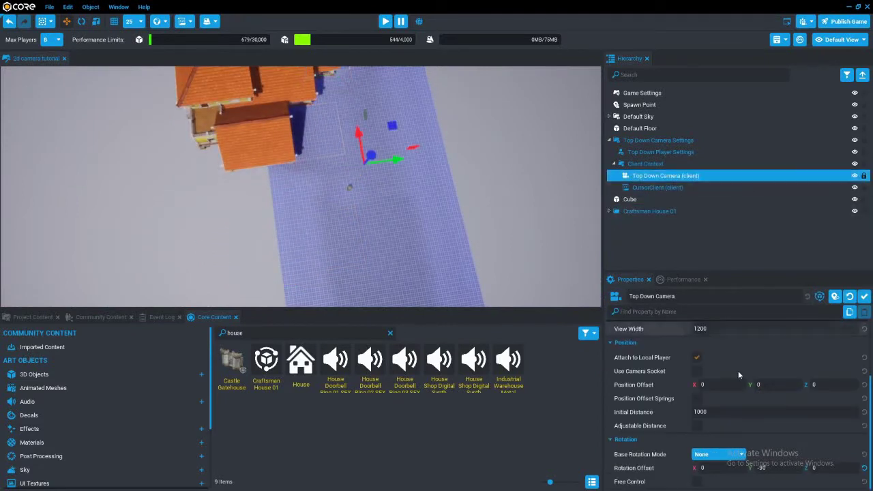
pyautogui.click(697, 429)
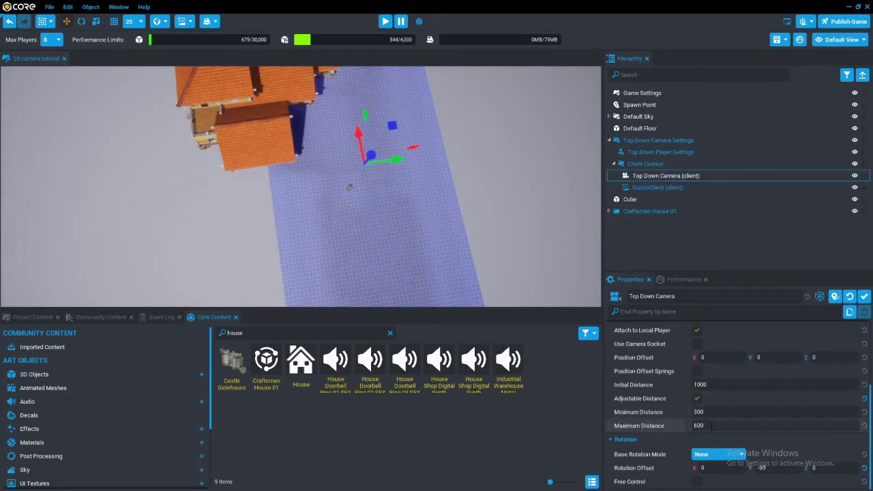
pyautogui.write('00')
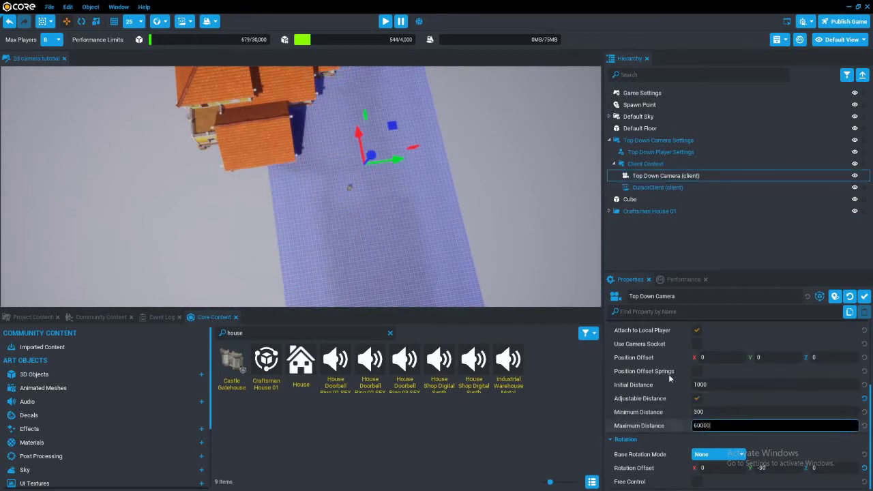
# Step: Preview the game, walk the character around the crate to check the camera distance, and end the preview
pyautogui.click(385, 21)
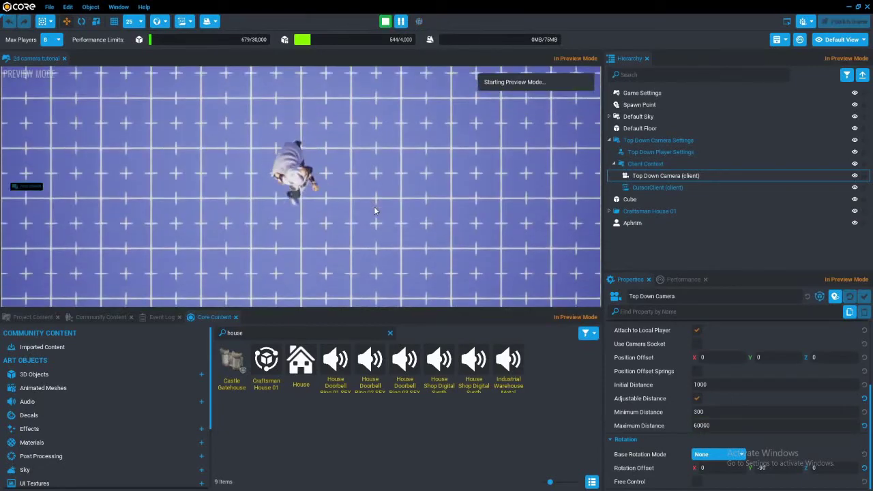
pyautogui.press('a')
pyautogui.press('w')
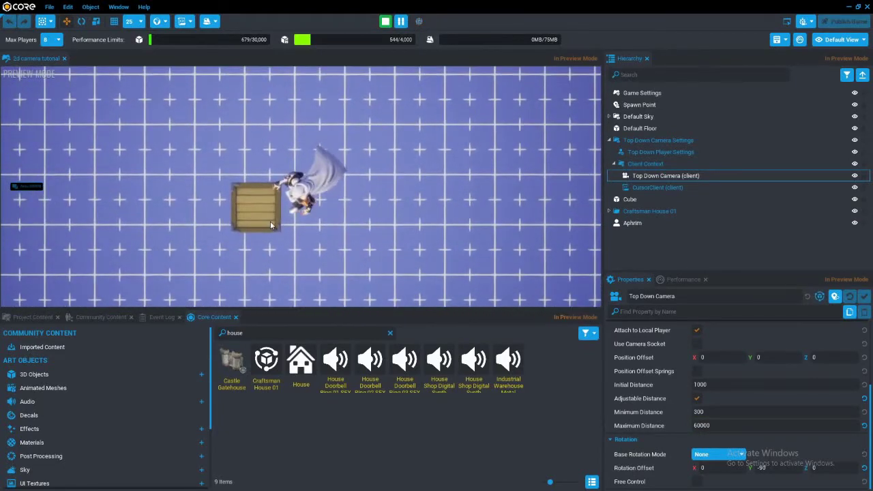
pyautogui.press('d')
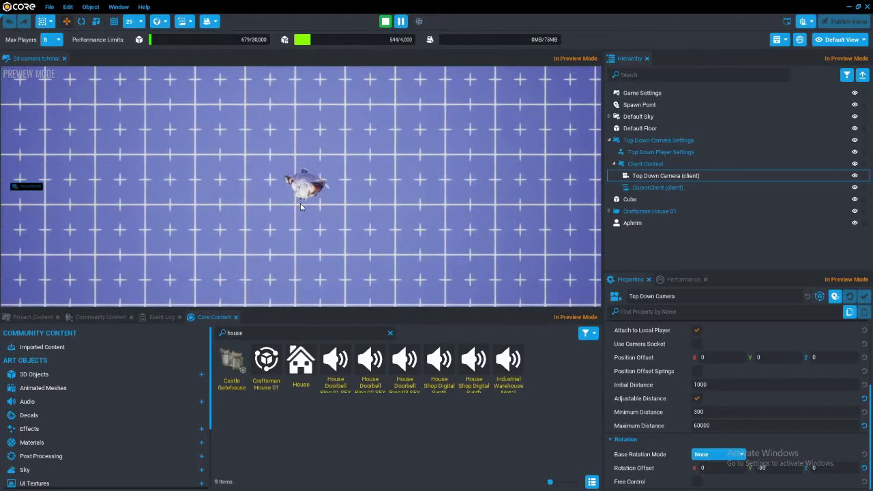
pyautogui.press('=')
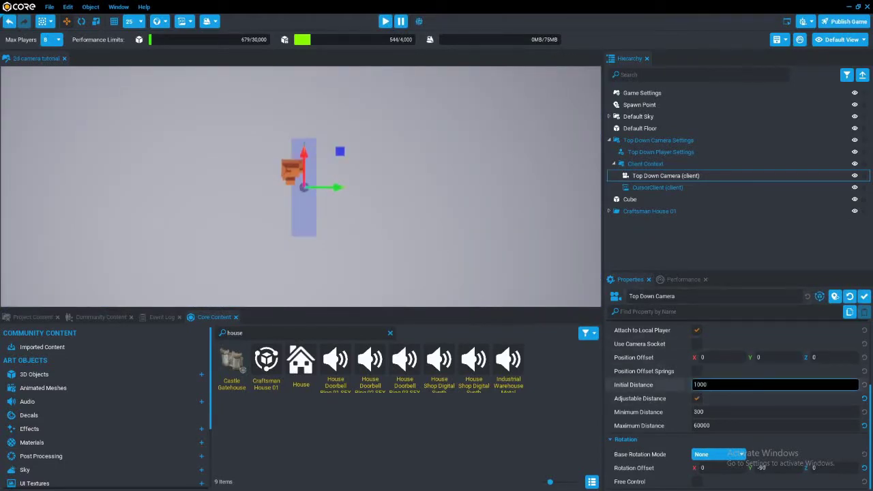
# Step: Set the Top Down Camera's Initial Distance to 100000 and disable Adjustable Distance
pyautogui.press('=')
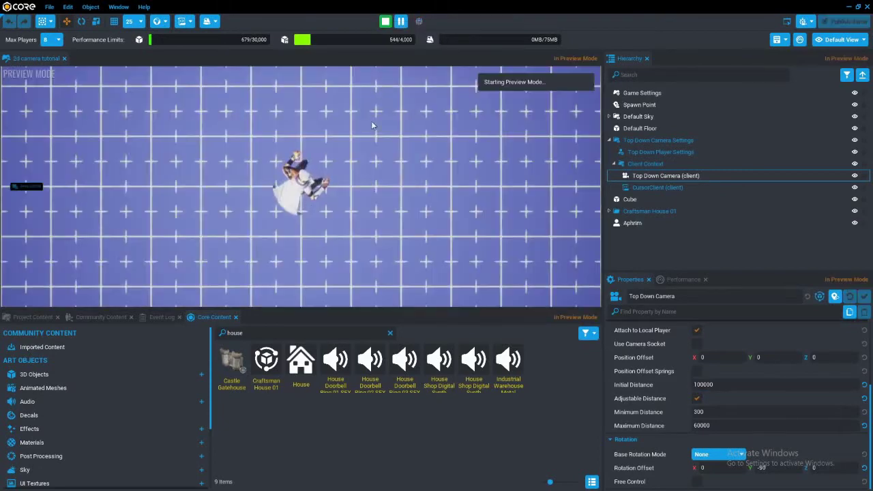
pyautogui.click(696, 399)
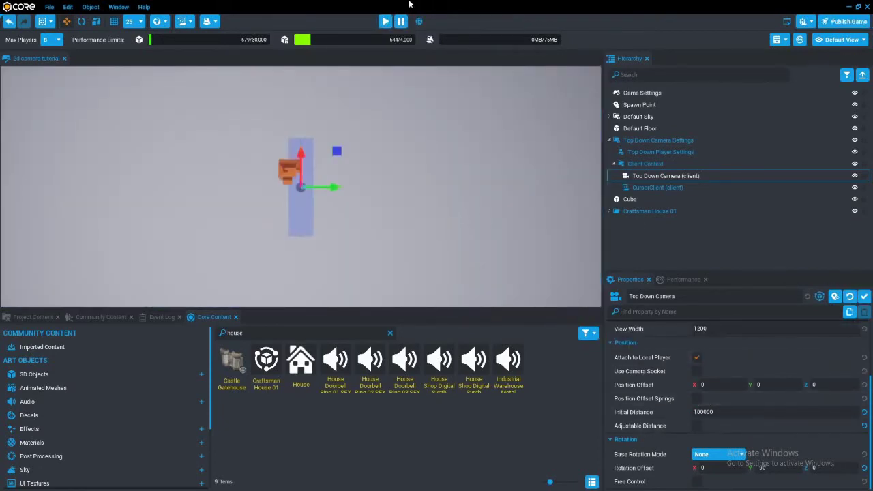
# Step: Preview the game and walk the character around the house to check the top-down view, ending the preview when done
pyautogui.click(385, 21)
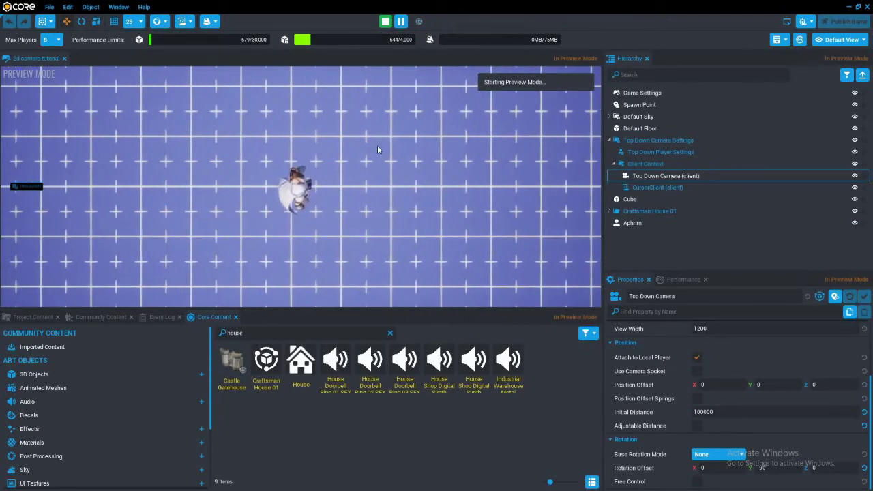
pyautogui.press('w')
pyautogui.press('a')
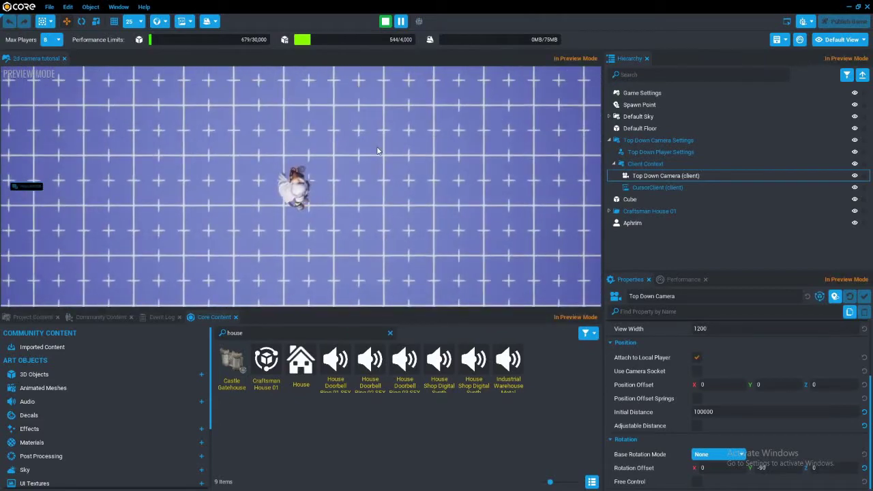
pyautogui.press('Tab')
pyautogui.press('p')
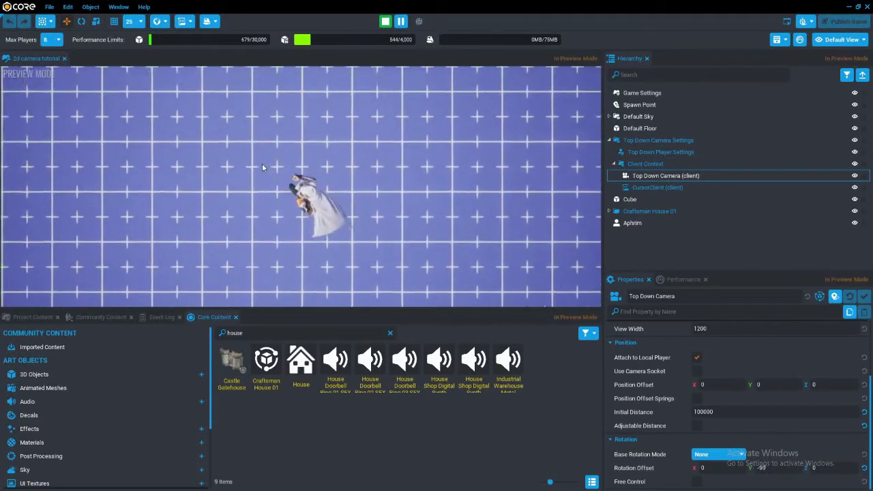
pyautogui.press('w')
pyautogui.press('a')
pyautogui.press('s')
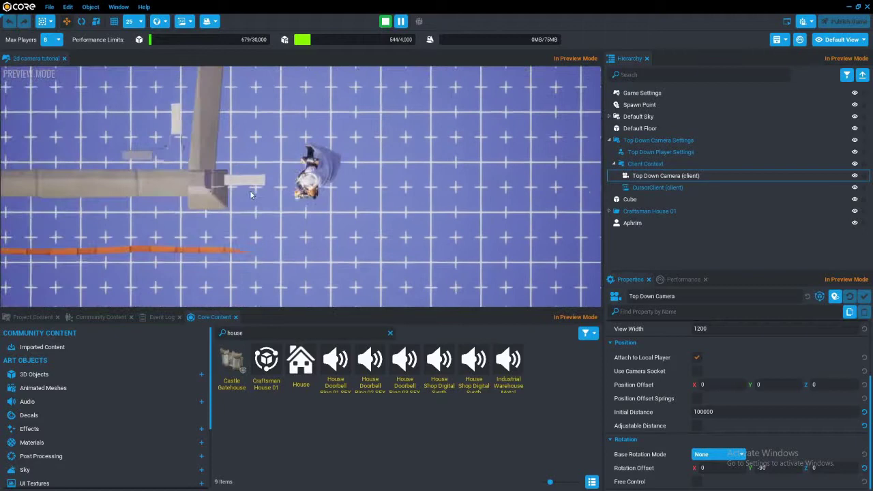
pyautogui.press('a')
pyautogui.press('w')
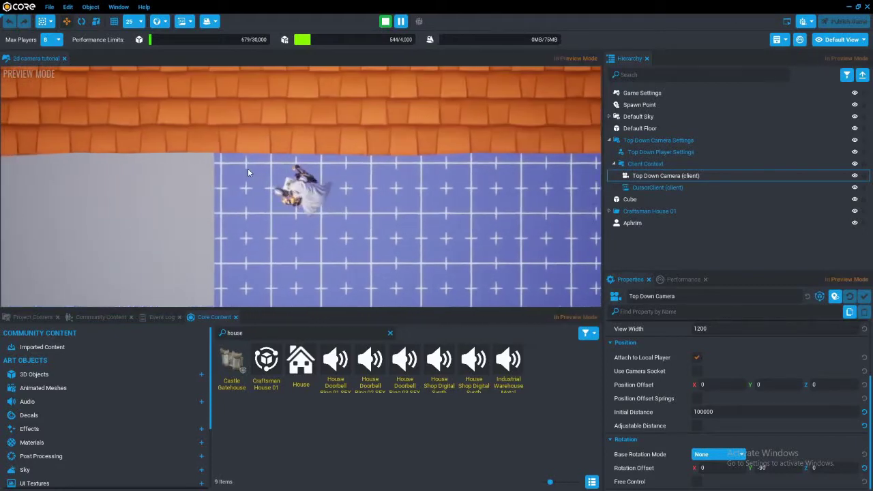
pyautogui.press('d')
pyautogui.press('d')
pyautogui.press('w')
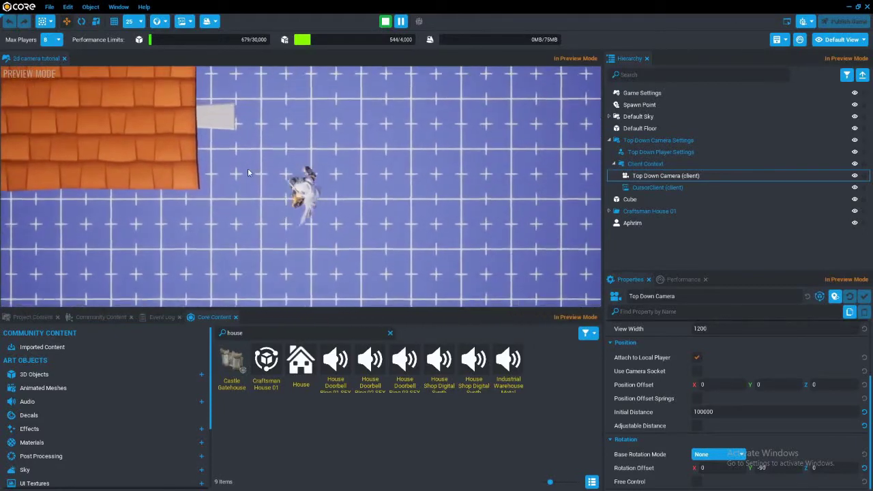
pyautogui.press('=')
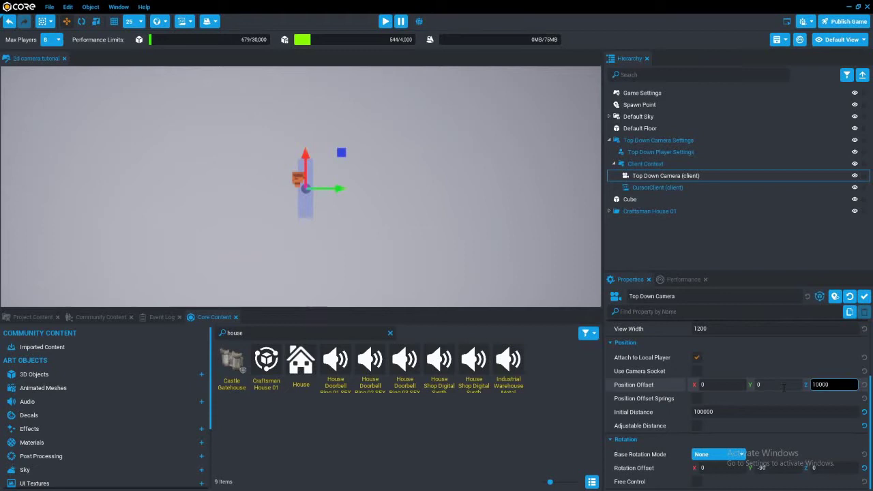
# Step: Try a Z Position Offset of 10000 on the Top Down Camera in preview and reset it to 0
pyautogui.click(386, 22)
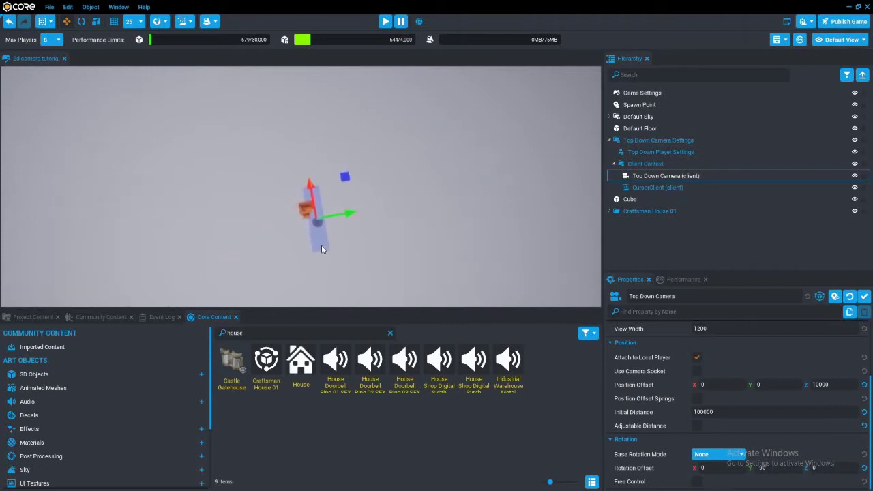
pyautogui.press('w')
pyautogui.moveTo(322, 246); pyautogui.dragTo(640, 232, button='right')
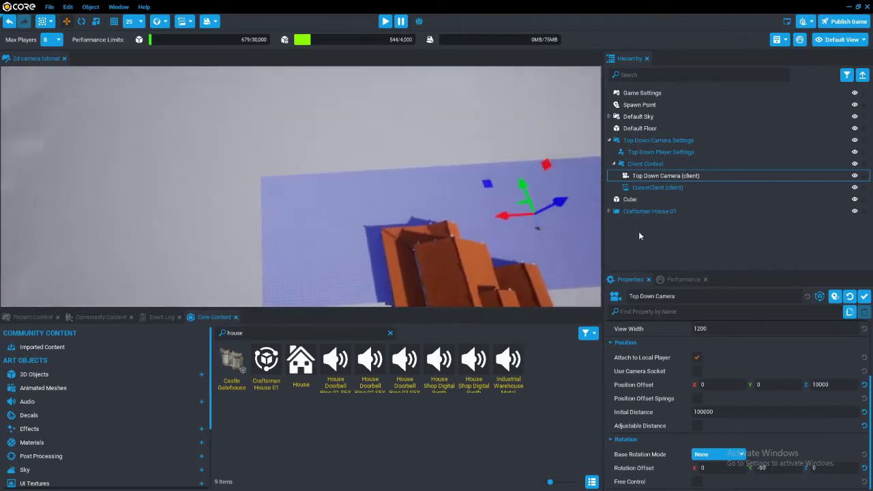
pyautogui.write('0')
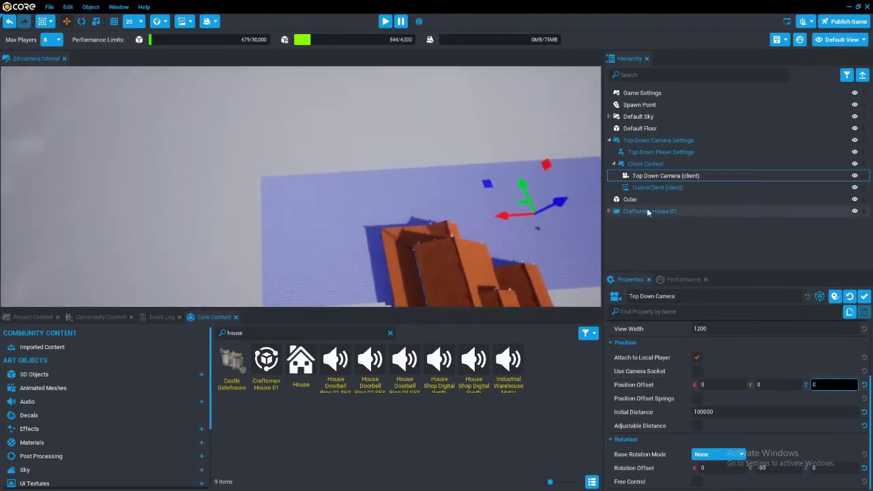
# Step: Scale Craftsman House 01 uniformly to 0.3 on all axes
pyautogui.doubleClick(652, 212)
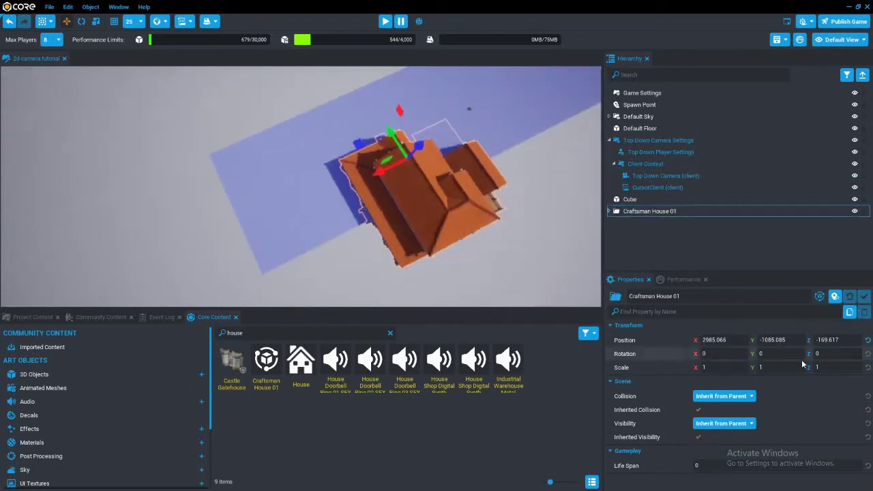
pyautogui.write('0.3')
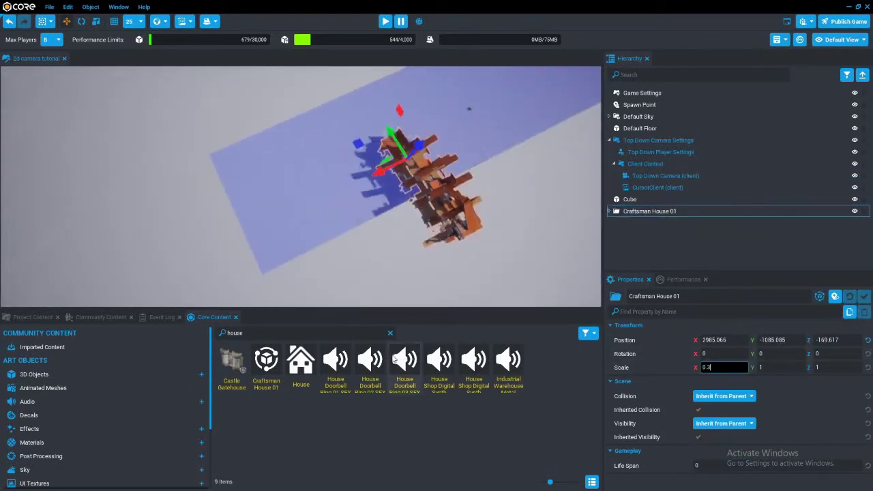
pyautogui.press('Return')
pyautogui.click(373, 267)
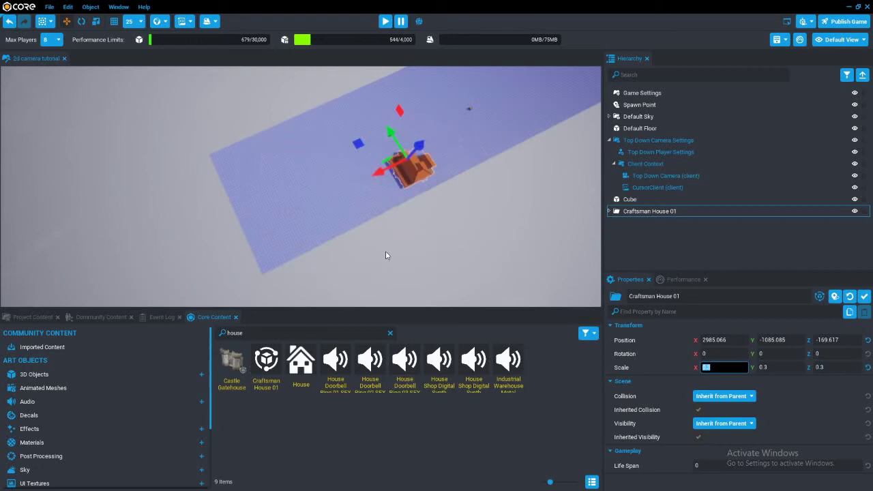
# Step: Move the shrunken house along the floor toward the crate, to about X 693, Y -484
pyautogui.press('w')
pyautogui.moveTo(386, 255); pyautogui.dragTo(432, 236, button='right')
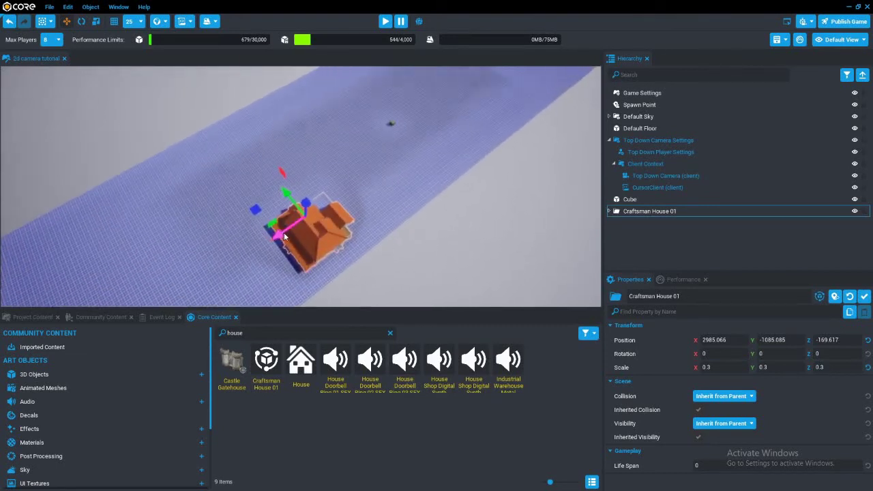
pyautogui.moveTo(285, 237); pyautogui.dragTo(385, 153)
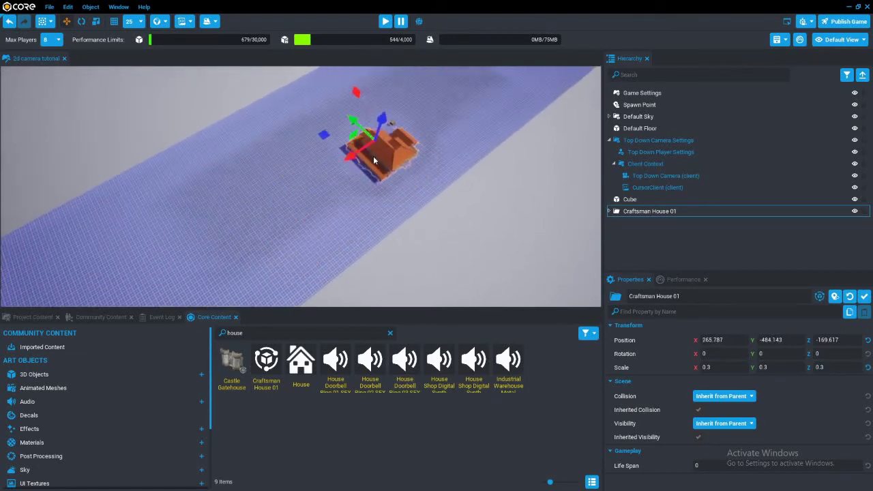
# Step: Preview the game and walk the character around the scaled-down house, ending the preview when done
pyautogui.click(385, 22)
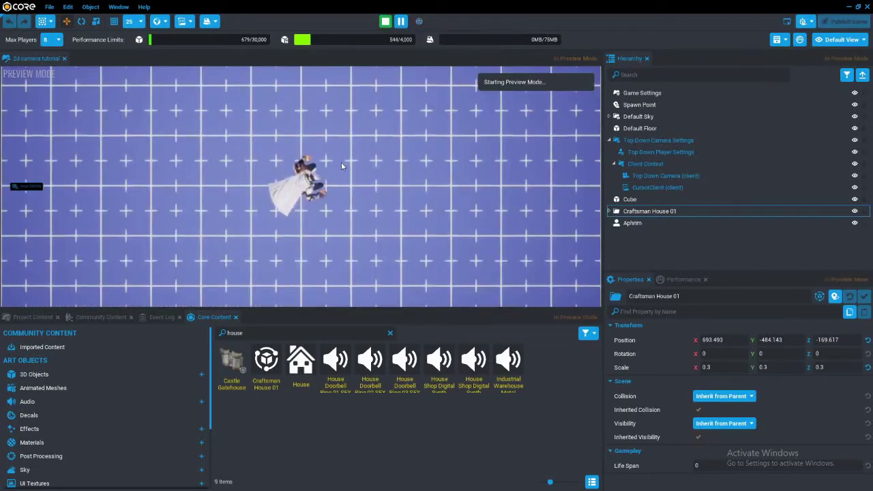
pyautogui.press('s')
pyautogui.press('a')
pyautogui.press('w')
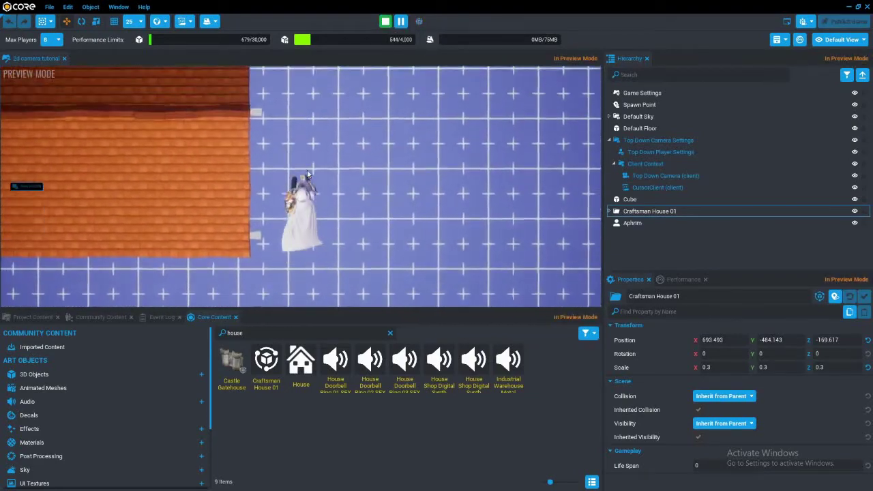
pyautogui.press('d')
pyautogui.press('w')
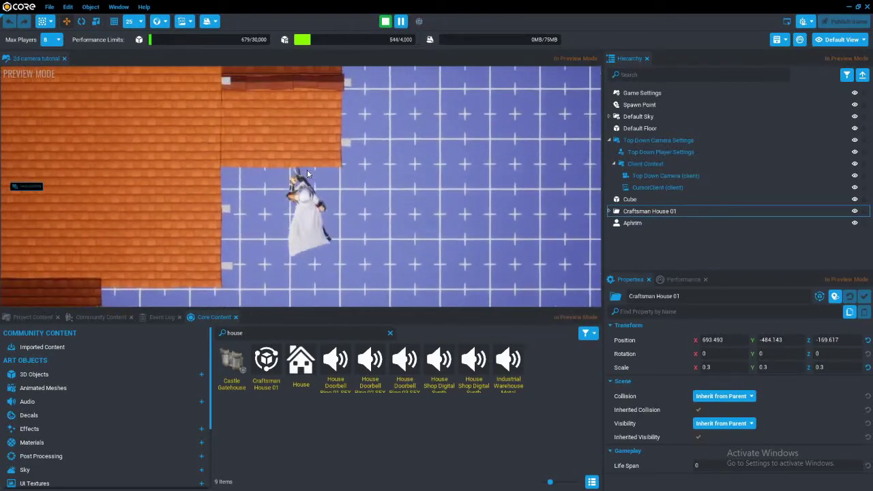
pyautogui.press('a')
pyautogui.press('d')
pyautogui.press('d')
pyautogui.press('w')
pyautogui.press('=')
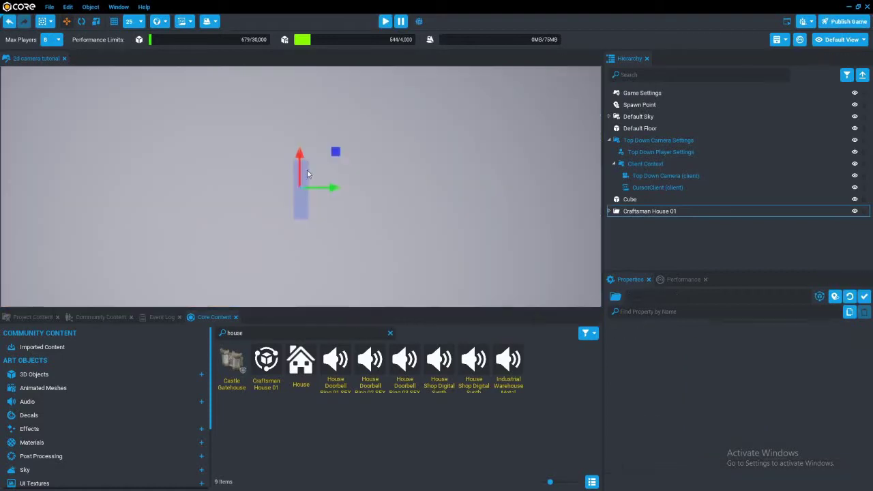
# Step: Search Core Content for "castle" and place a Fantasy Castle 01 on the floor
pyautogui.moveTo(301, 206); pyautogui.dragTo(347, 202, button='right')
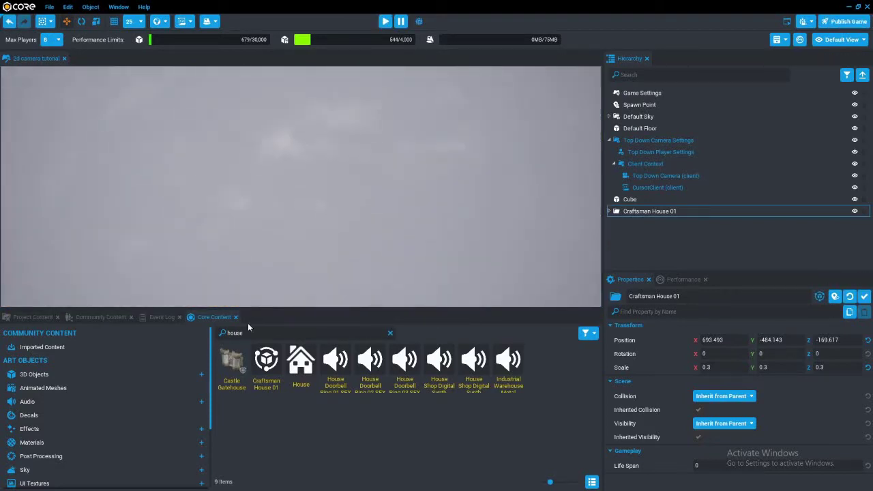
pyautogui.moveTo(195, 339); pyautogui.dragTo(134, 343)
pyautogui.write('castle')
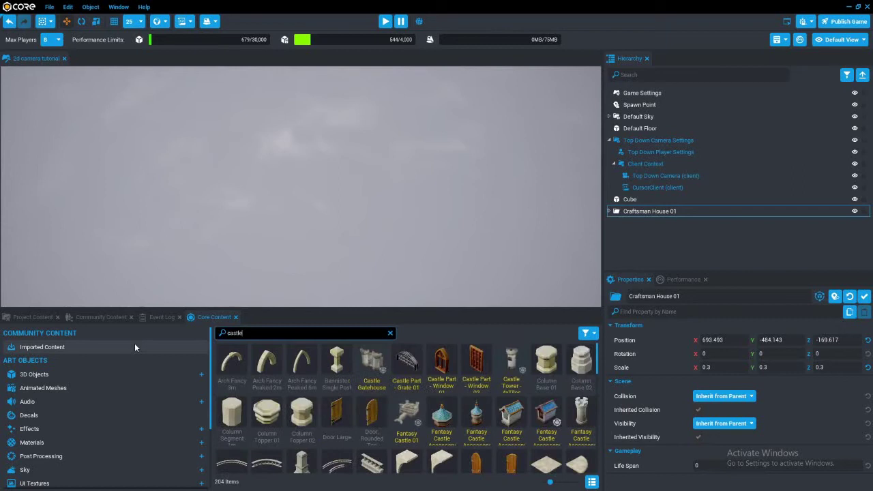
pyautogui.moveTo(279, 248); pyautogui.dragTo(405, 259, button='right')
pyautogui.press('w')
pyautogui.moveTo(402, 401); pyautogui.dragTo(408, 241)
pyautogui.press('f')
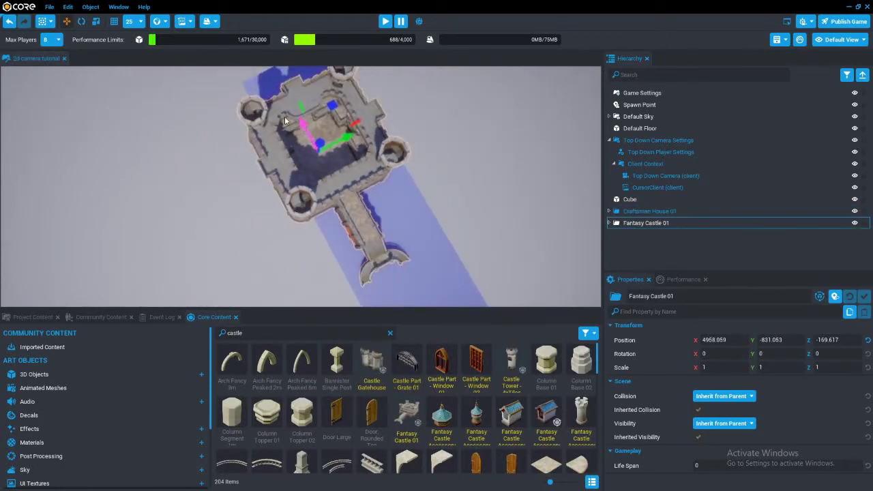
# Step: Scale Fantasy Castle 01 uniformly to 0.1 and move it near the house, to about X 1987, Y 766
pyautogui.moveTo(285, 121); pyautogui.dragTo(266, 88)
pyautogui.write('0.1')
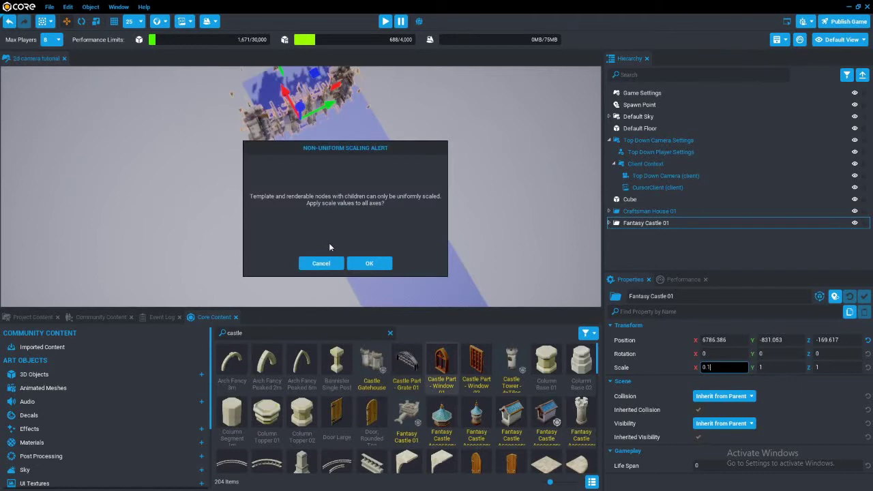
pyautogui.click(371, 264)
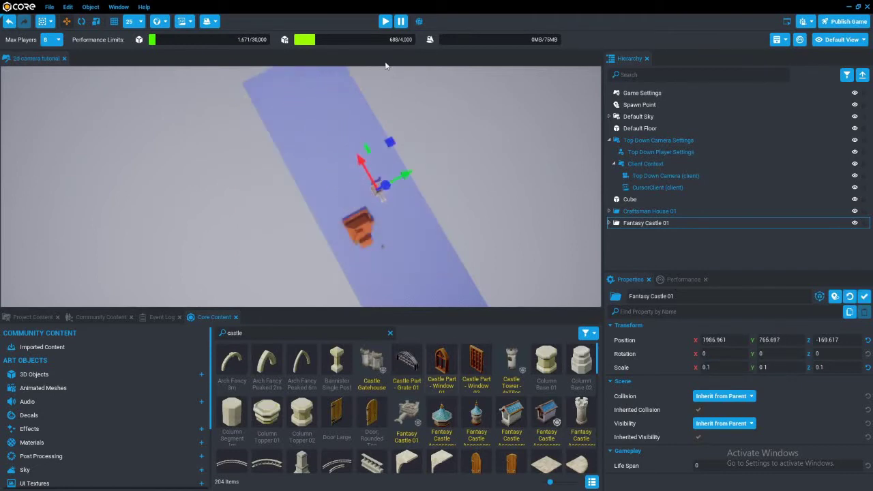
# Step: Preview the game and walk the character around the scaled-down castle and its entrance bridge in the top-down view, then end the preview
pyautogui.click(386, 23)
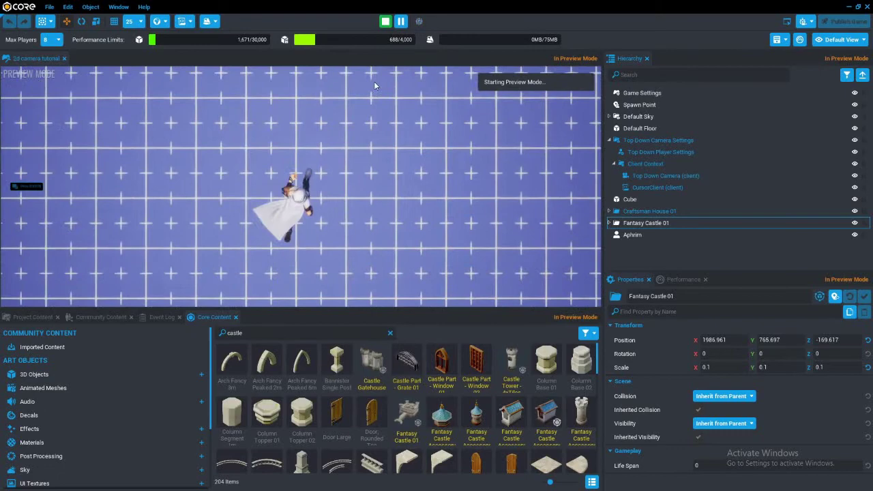
pyautogui.press('w')
pyautogui.press('a')
pyautogui.press('d')
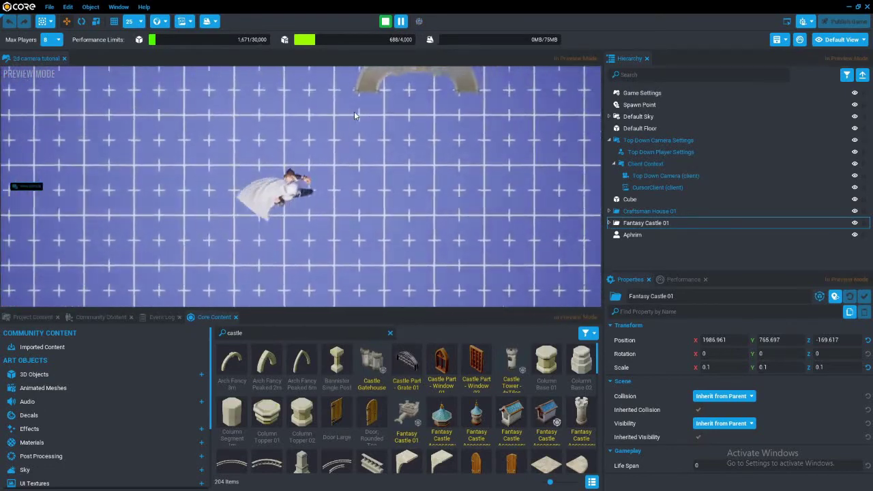
pyautogui.press('a')
pyautogui.press('w')
pyautogui.press('a')
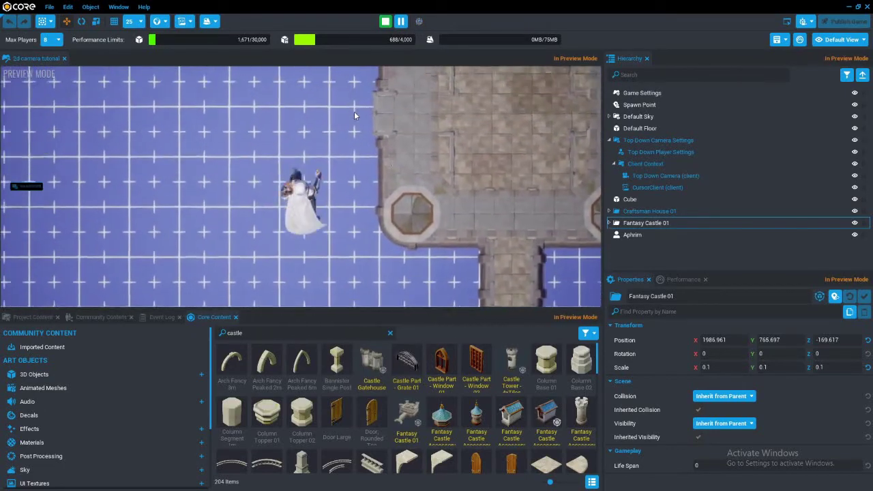
pyautogui.press('d')
pyautogui.press('w')
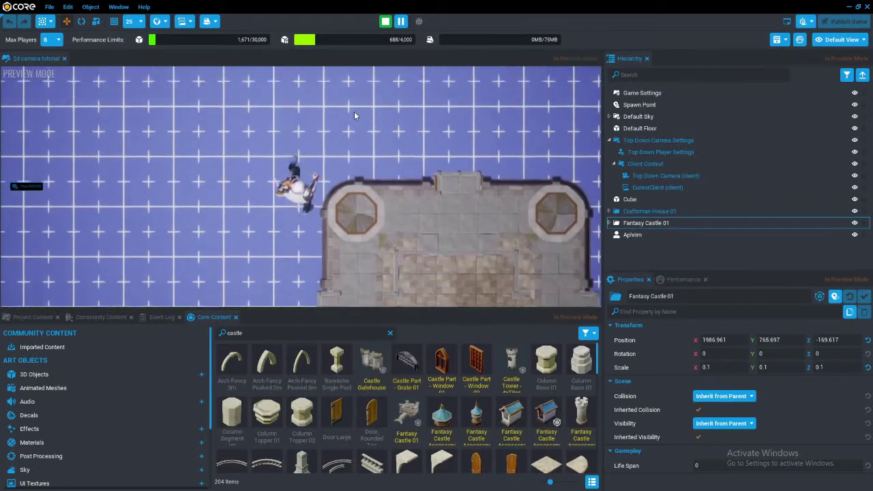
pyautogui.press('s')
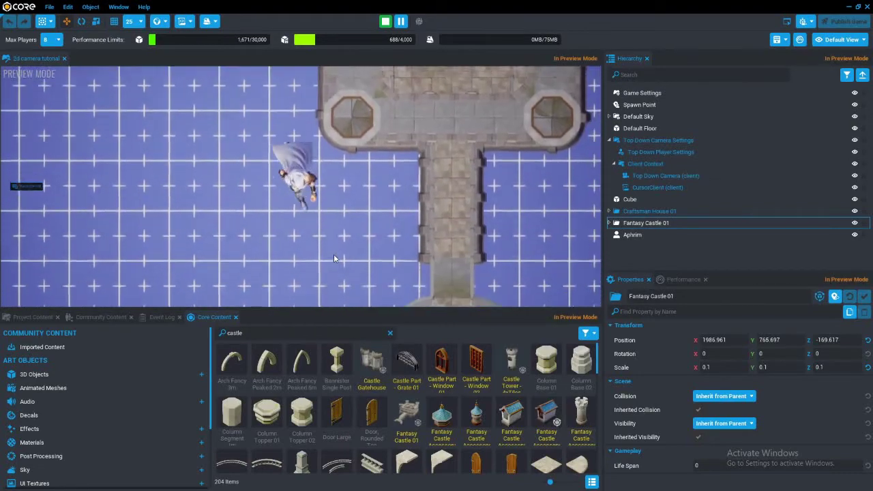
pyautogui.press('s')
pyautogui.press('d')
pyautogui.press('w')
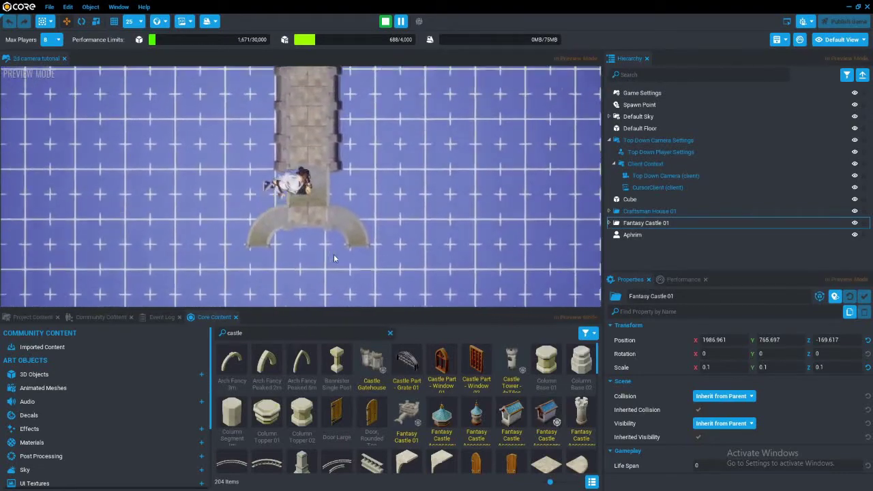
pyautogui.press('w')
pyautogui.press('a')
pyautogui.press('space')
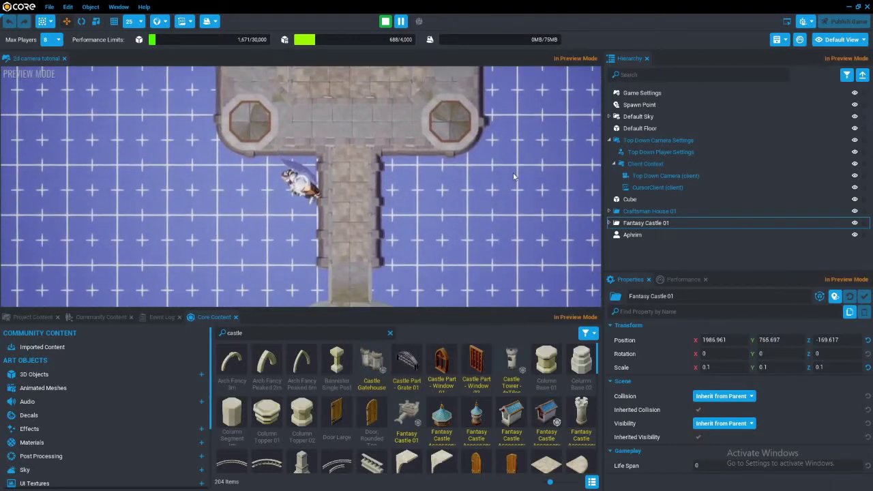
pyautogui.press('=')
# Step: Delete Top Down Camera Settings and add the Third Person Camera to the scene, found by searching Core Content for "third"
pyautogui.click(655, 140)
pyautogui.press('Delete')
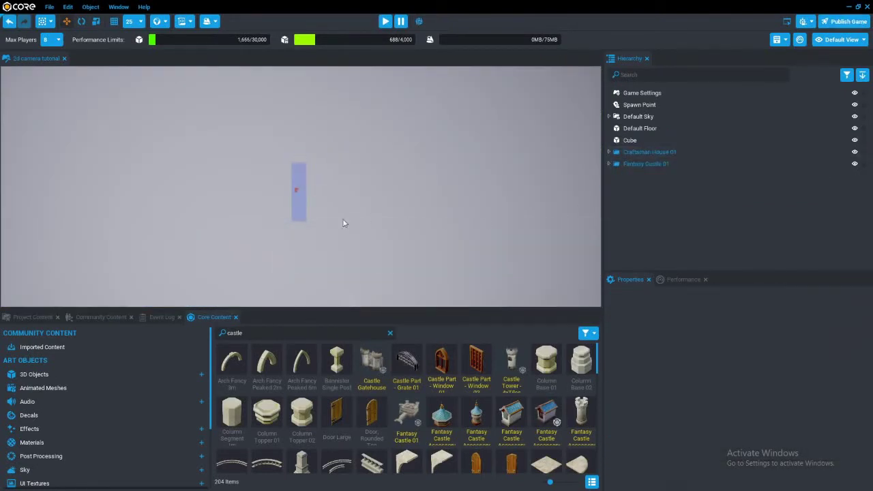
pyautogui.write('third')
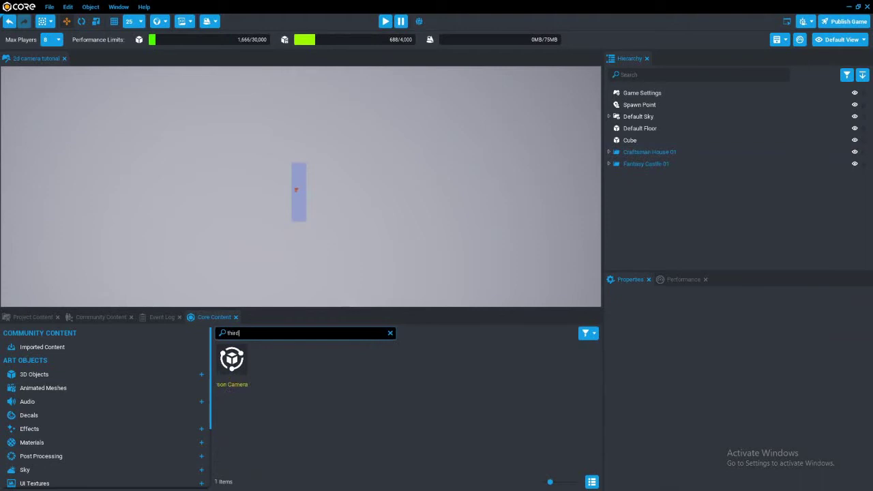
pyautogui.moveTo(226, 372); pyautogui.dragTo(612, 180)
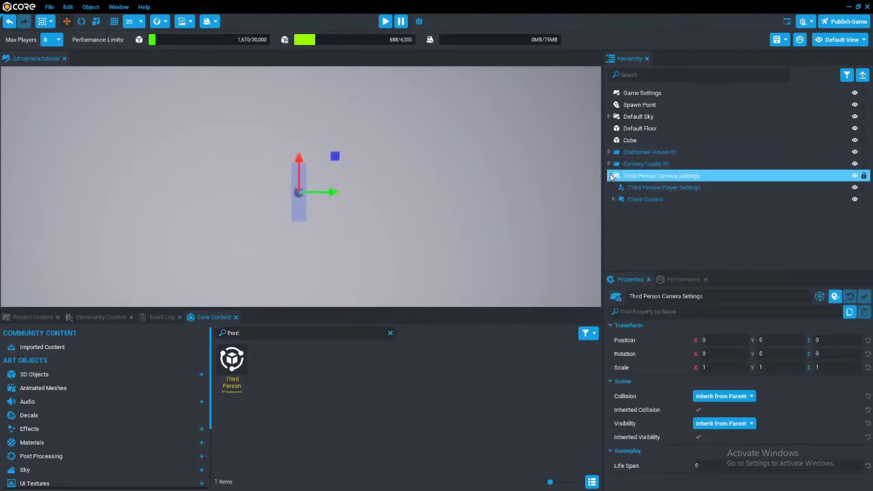
# Step: Enable Orthographic on the Third Person Camera inside the Client Context
pyautogui.click(614, 199)
pyautogui.click(636, 213)
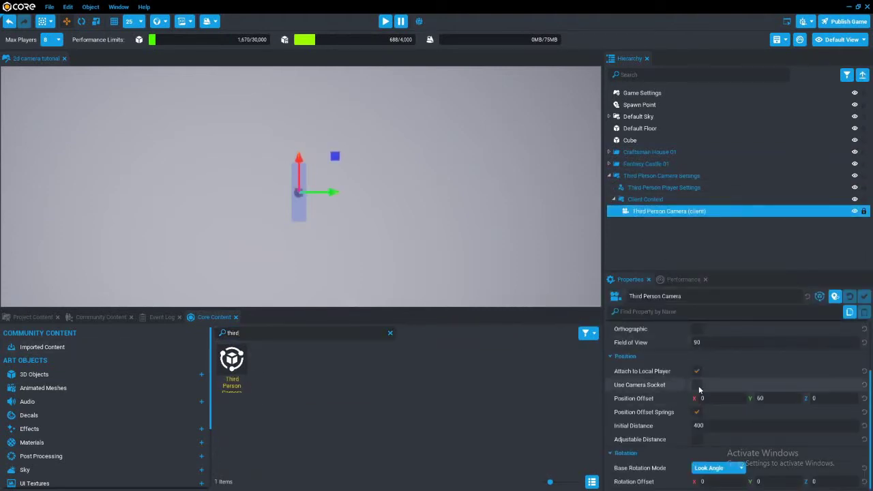
pyautogui.scroll(1, 699, 382)
pyautogui.click(696, 359)
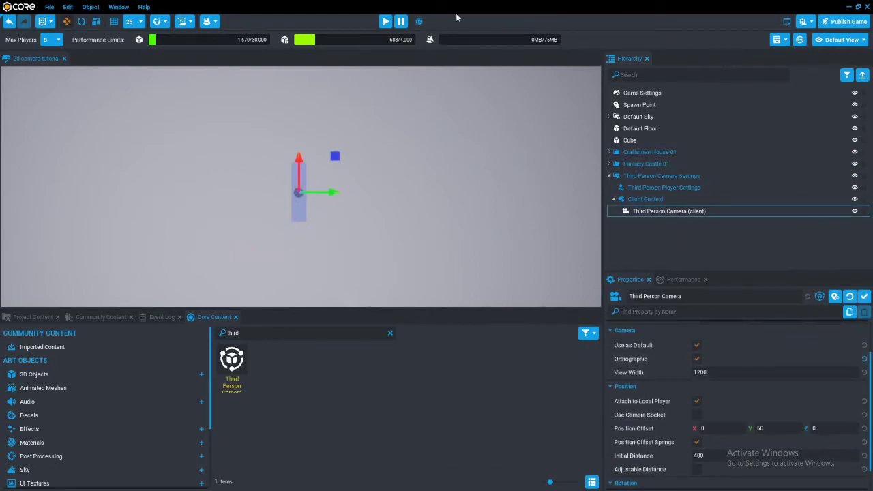
# Step: Preview the game with the orthographic third-person camera and run the character past the castle and up to the house's front entrance
pyautogui.click(386, 21)
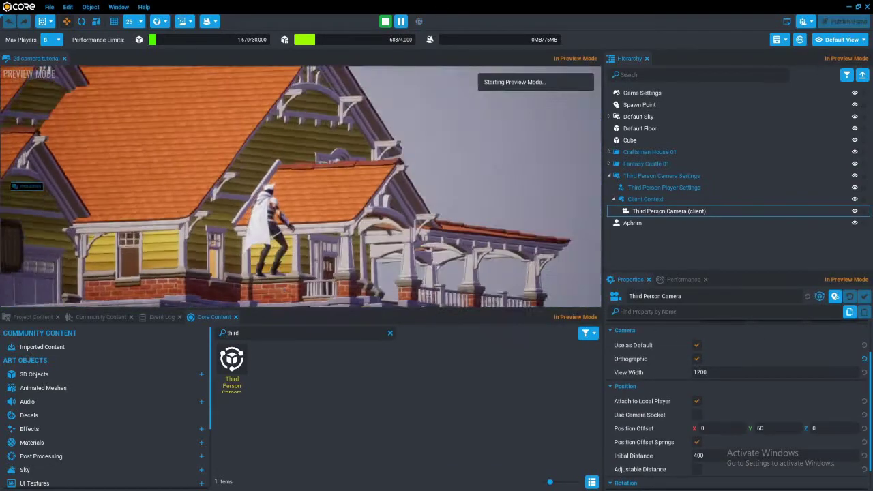
pyautogui.press('w')
pyautogui.press('d')
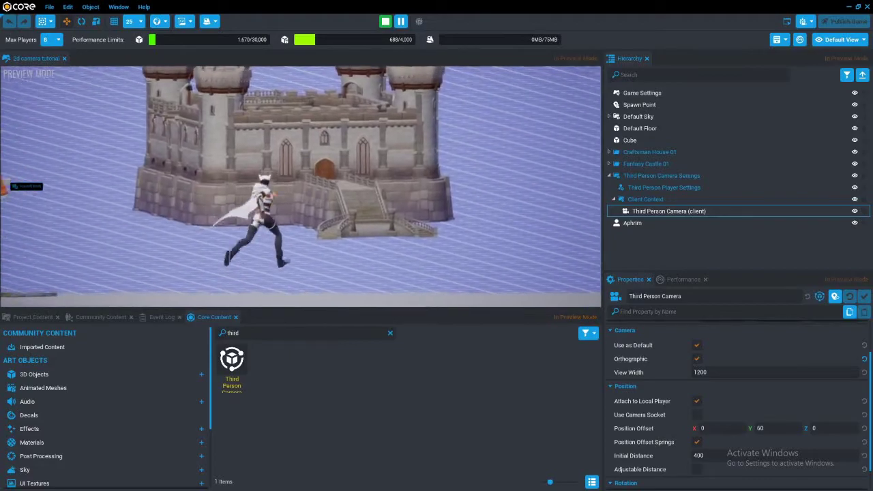
pyautogui.press('w')
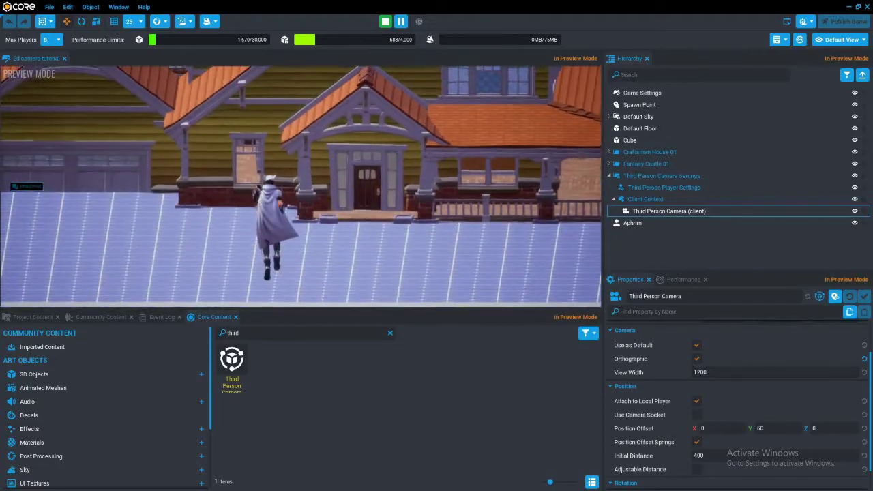
pyautogui.press('d')
pyautogui.press('w')
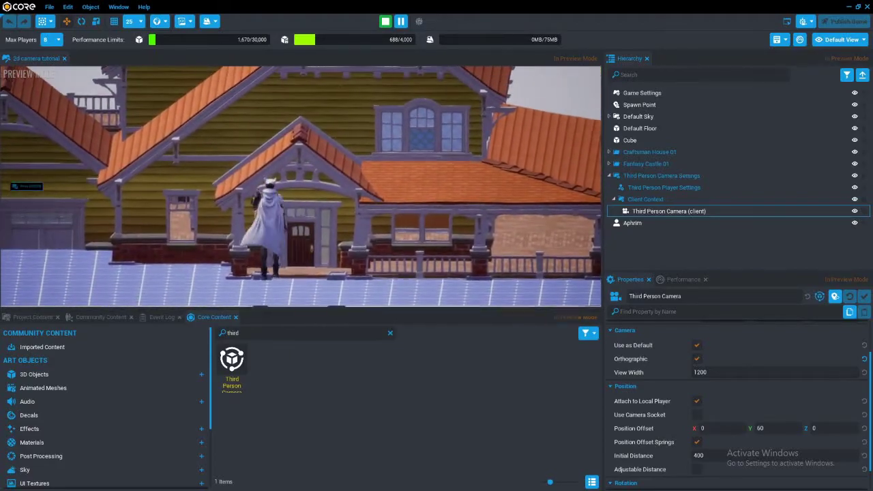
pyautogui.press('d')
# Step: Jump onto the house and run along its roof, viewing the scene from different angles, and end the preview
pyautogui.press('space')
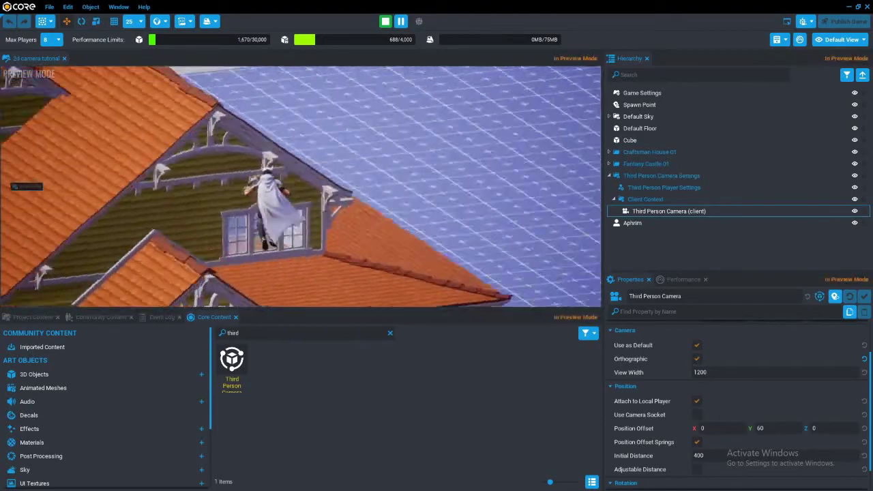
pyautogui.press('w')
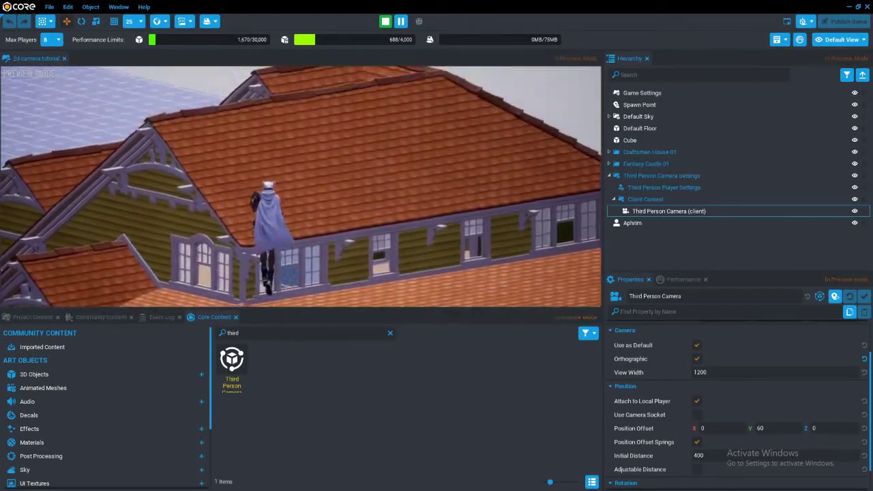
pyautogui.press('w')
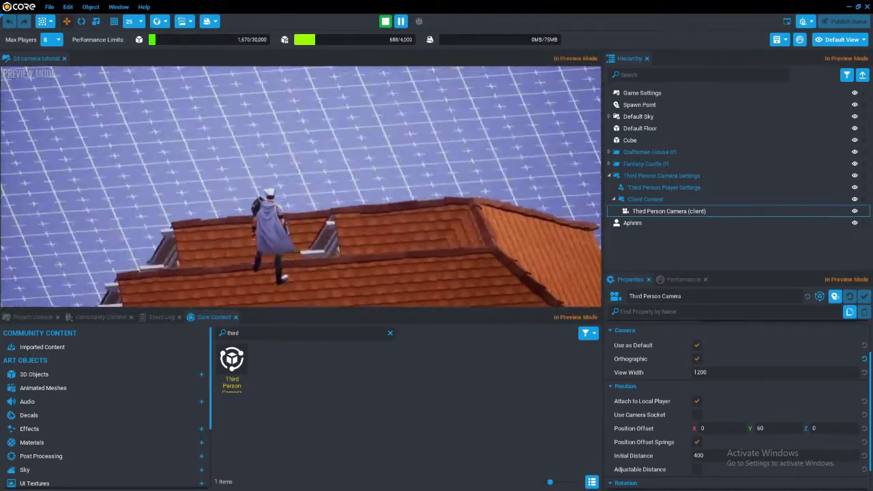
pyautogui.press('w')
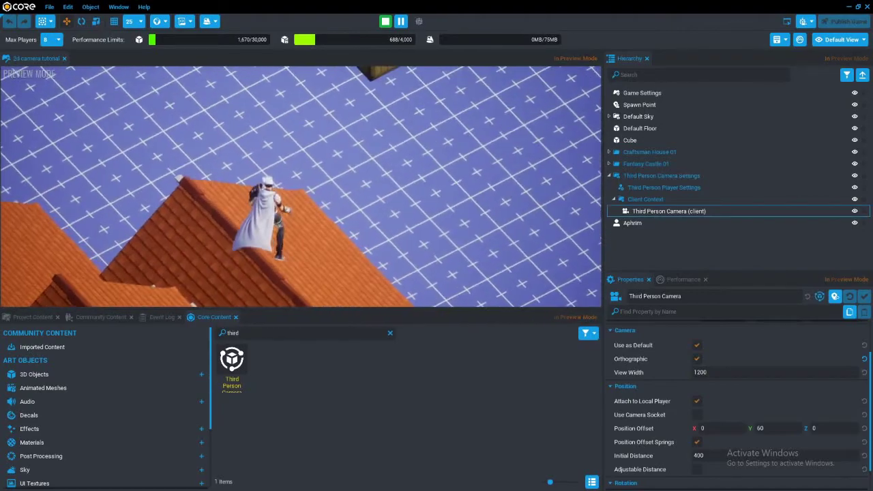
pyautogui.press('w')
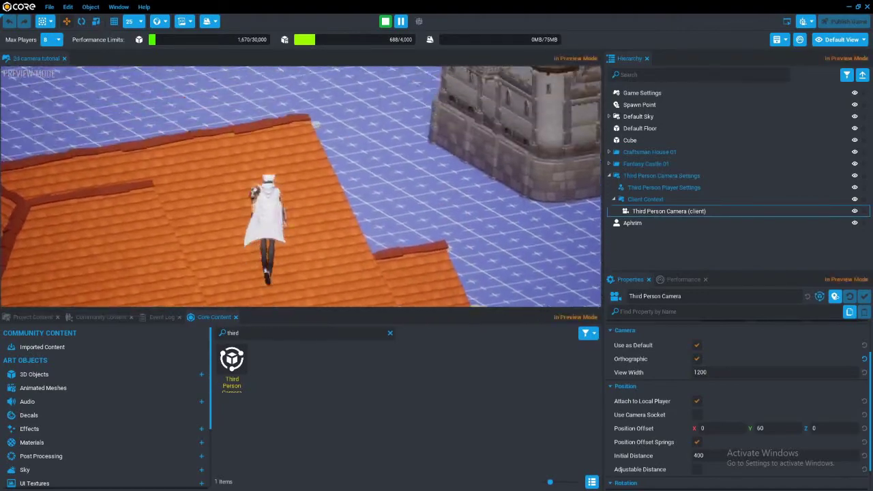
pyautogui.press('space')
pyautogui.press('w')
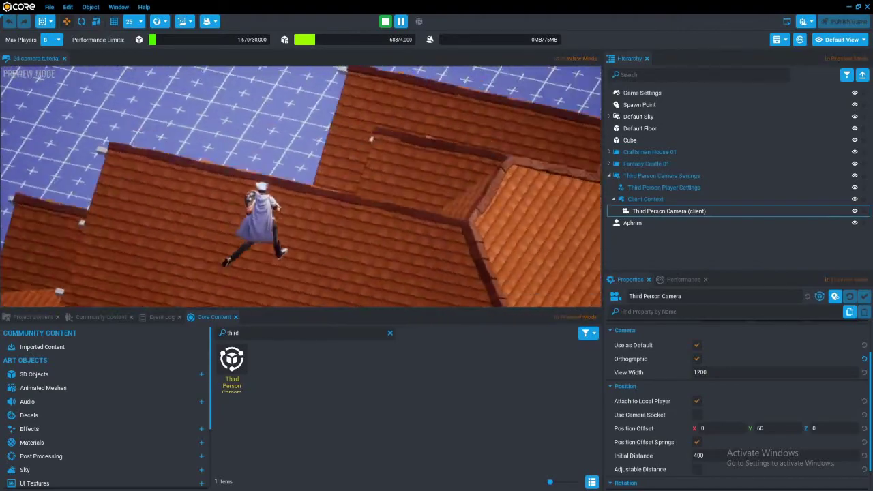
pyautogui.press('w')
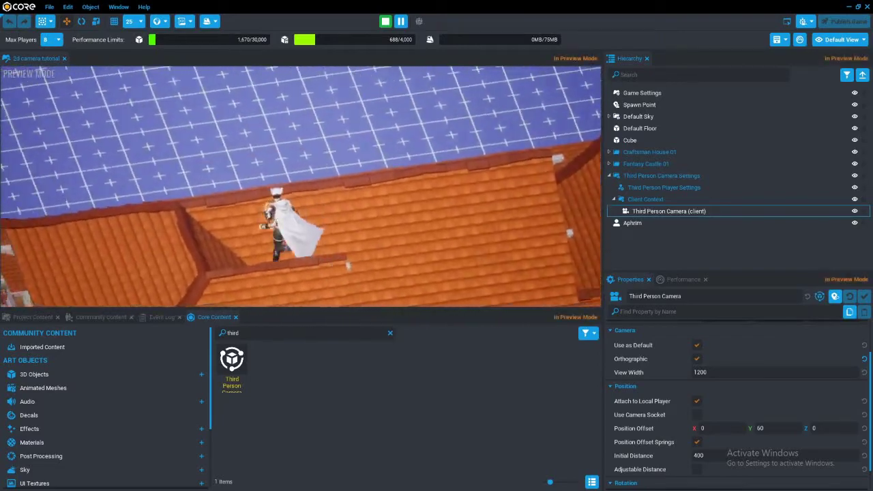
pyautogui.press('w')
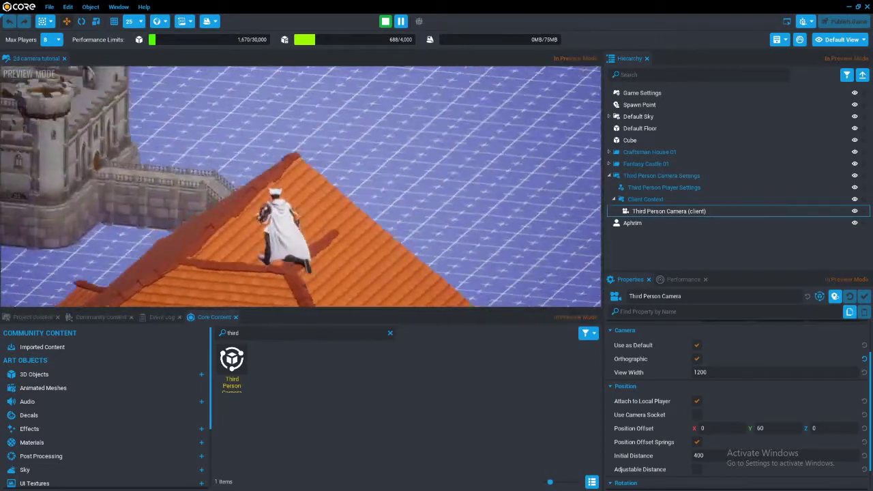
pyautogui.press('w')
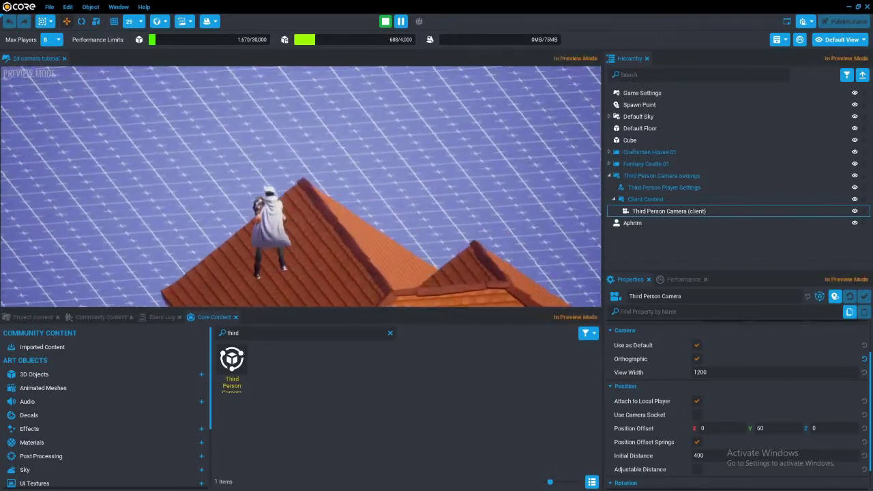
pyautogui.press('w')
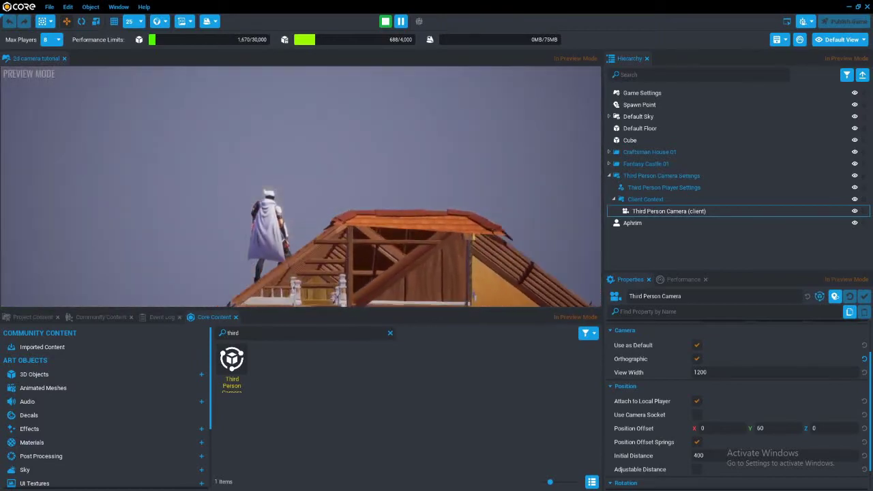
pyautogui.press('w')
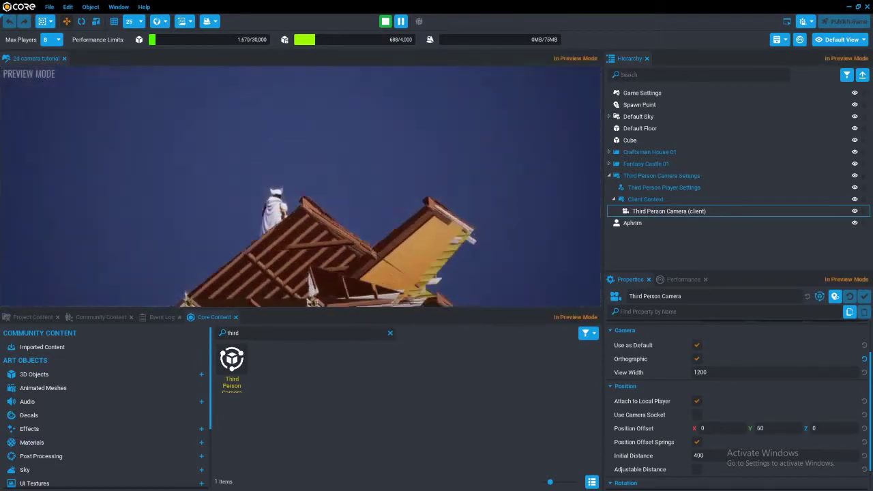
pyautogui.press('w')
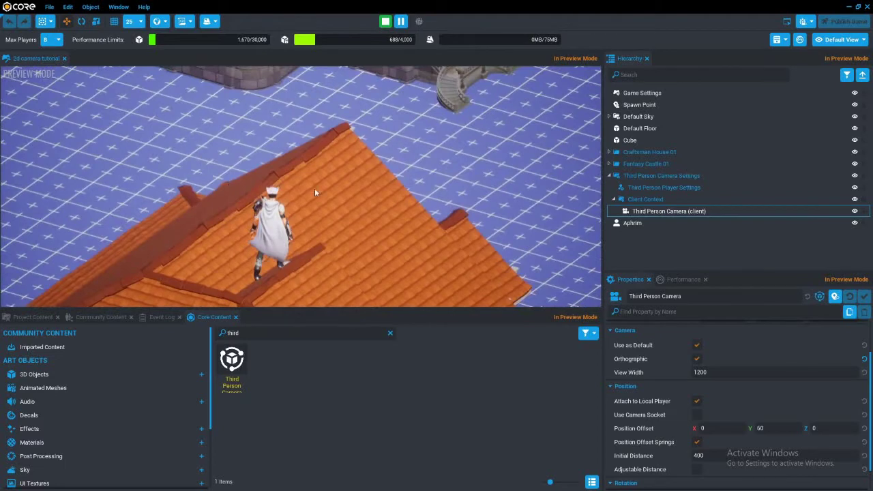
pyautogui.press('Escape')
# Step: Delete Third Person Camera Settings from the scene
pyautogui.click(696, 176)
pyautogui.press('Delete')
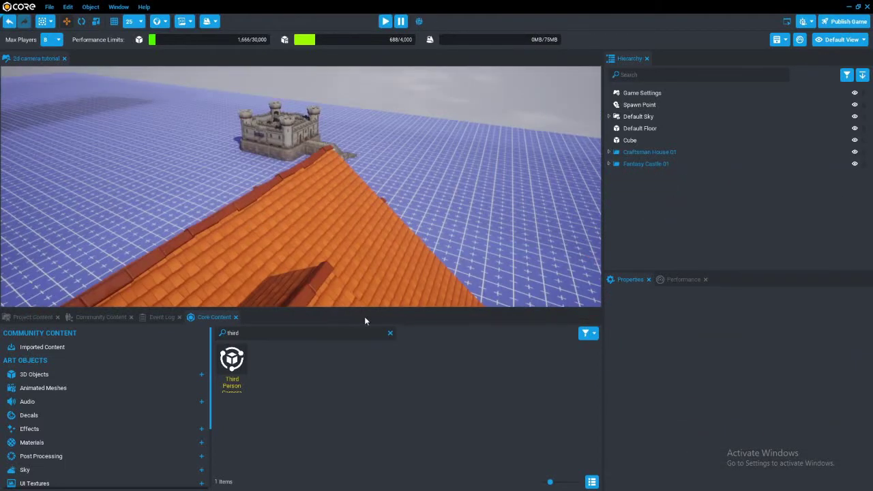
pyautogui.moveTo(345, 294); pyautogui.dragTo(259, 265, button='right')
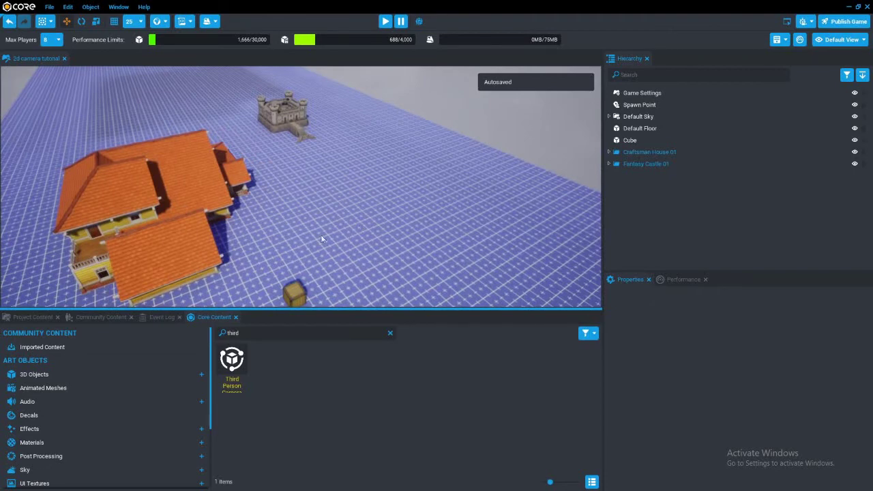